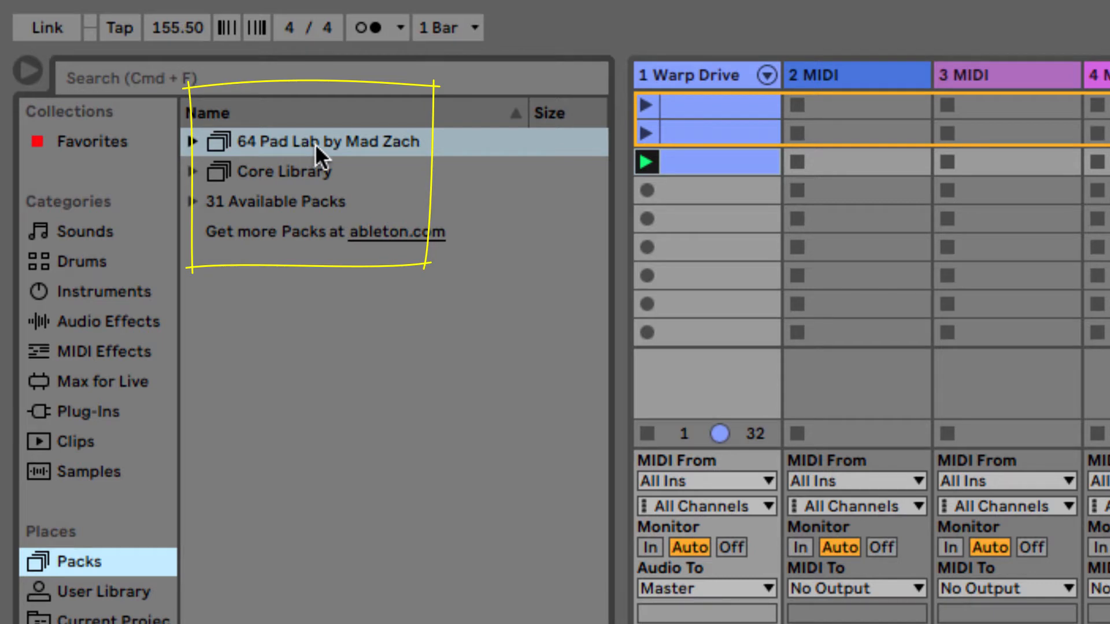
# Expand the 64 Pad Lab by Mad Zach pack and its Drum Racks folder to view the available racks.
pyautogui.click(192, 142)
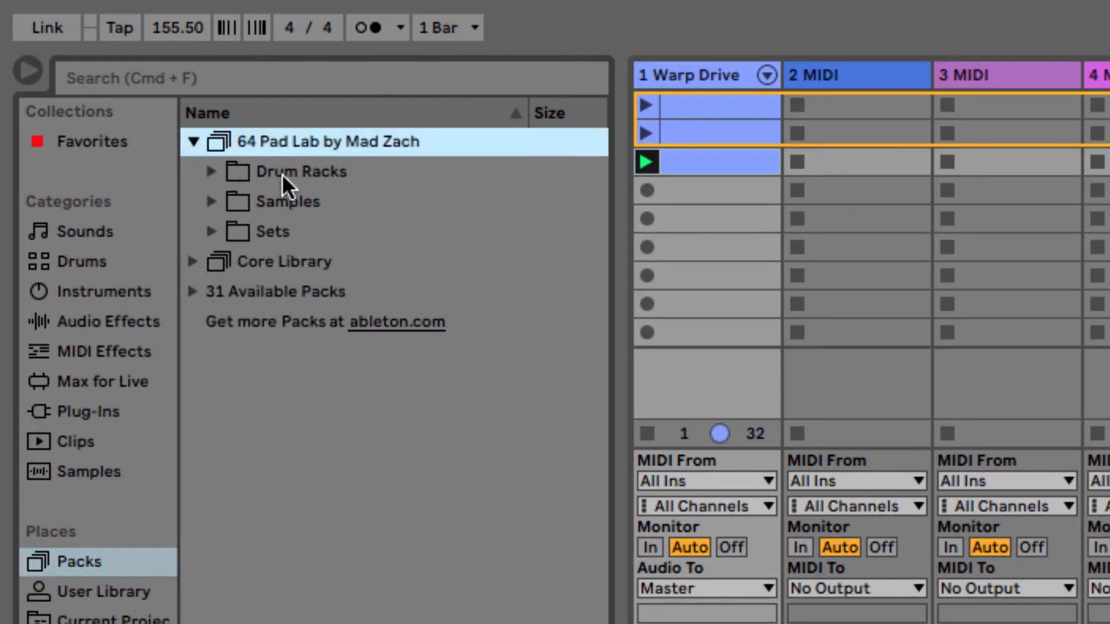
pyautogui.click(212, 172)
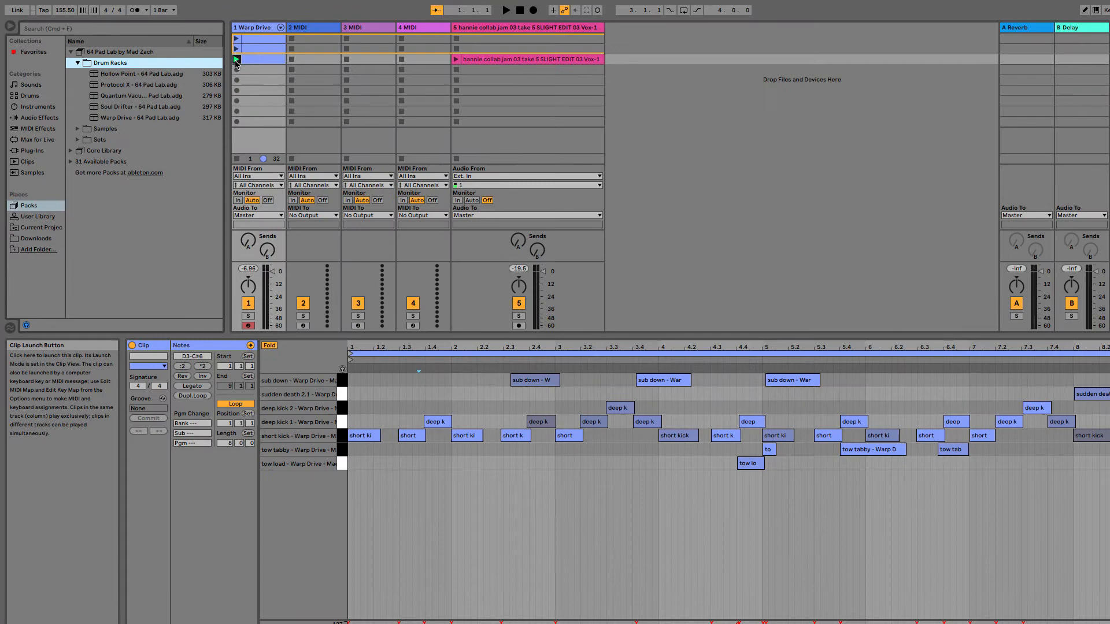
# Play the third clip on the Warp Drive track, and stop that track's playback after listening.
pyautogui.click(236, 59)
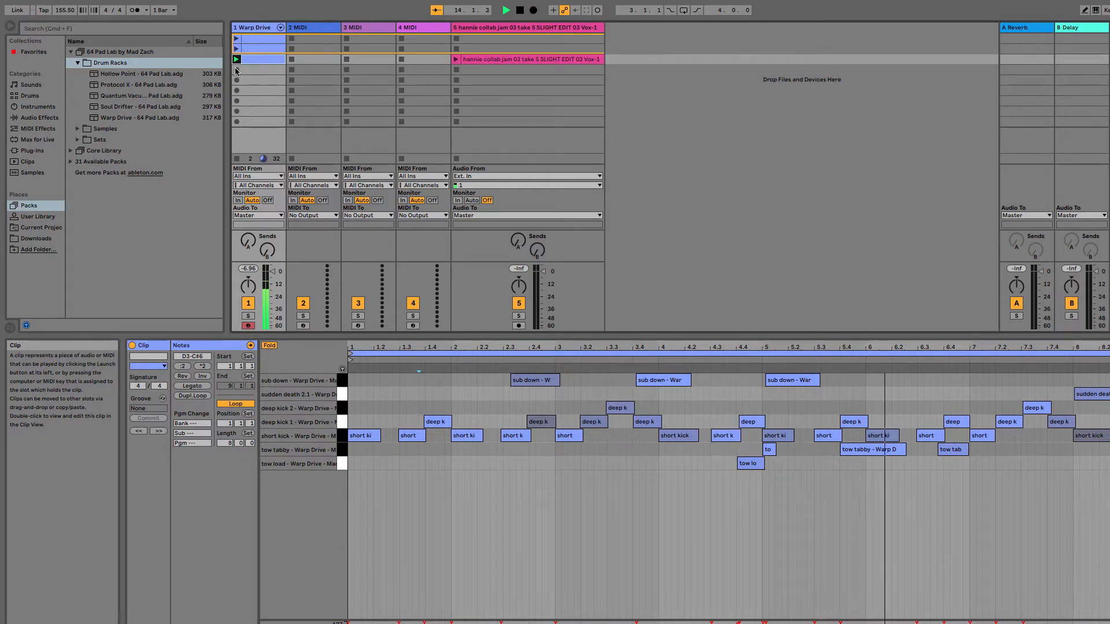
pyautogui.click(238, 162)
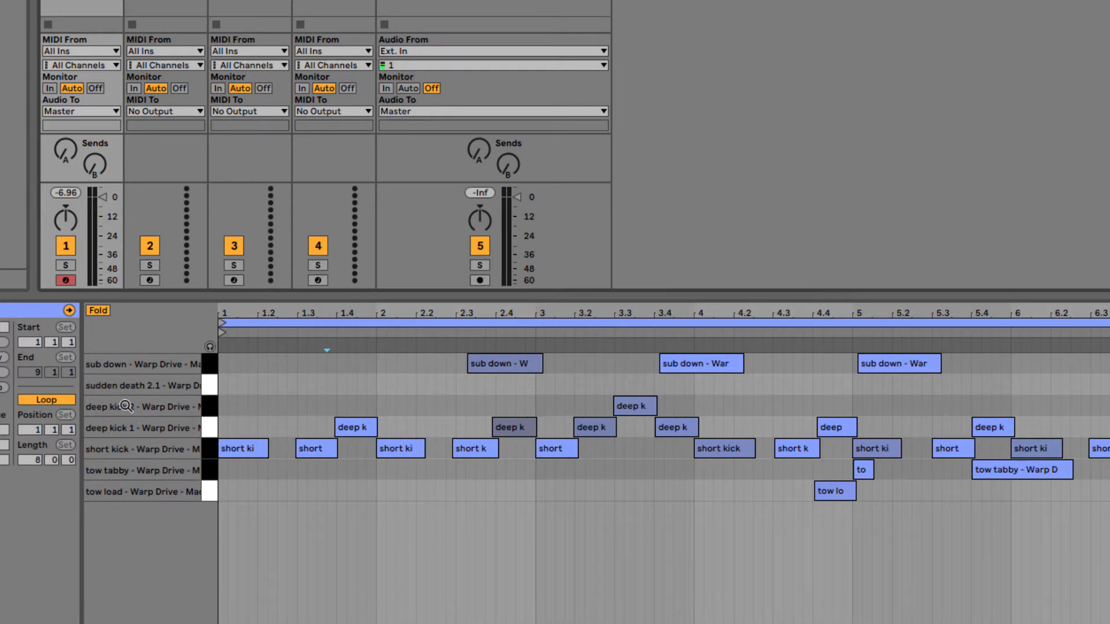
# Unfold the clip's note rows to examine all the Warp Drive drum pads, and fold them back to the used ones.
pyautogui.click(96, 313)
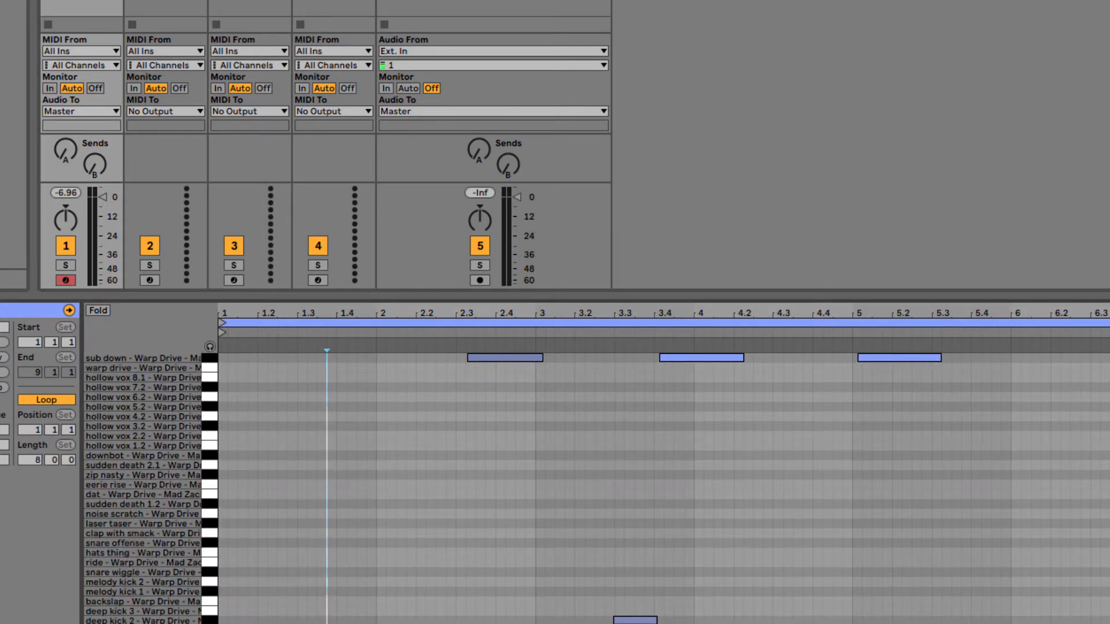
pyautogui.scroll(-5, 167, 617)
pyautogui.scroll(-4, 166, 617)
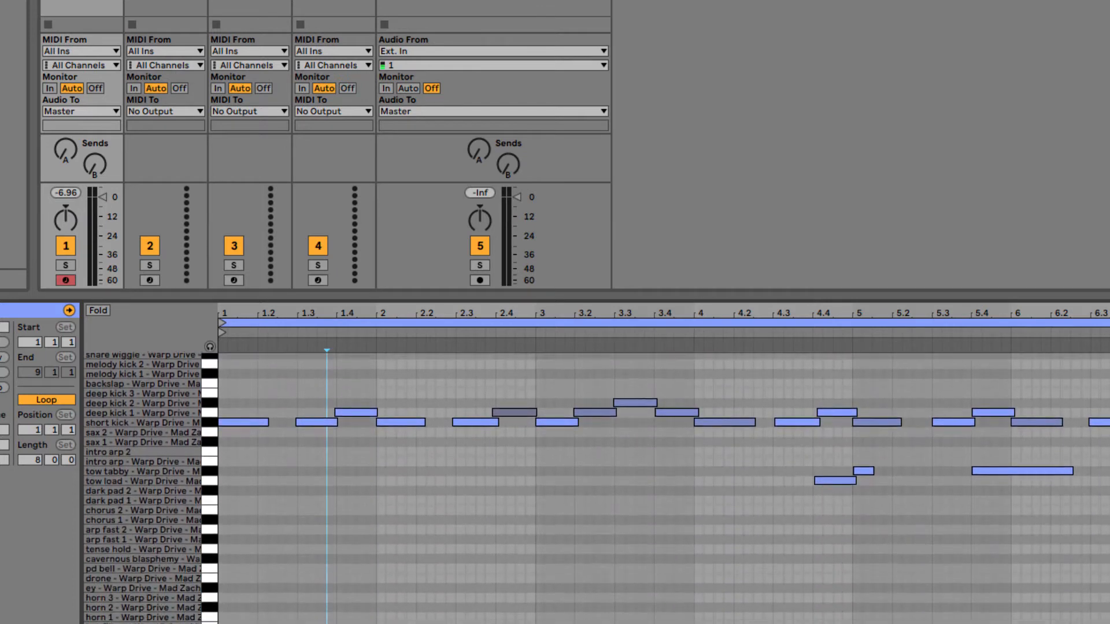
pyautogui.scroll(5, 166, 617)
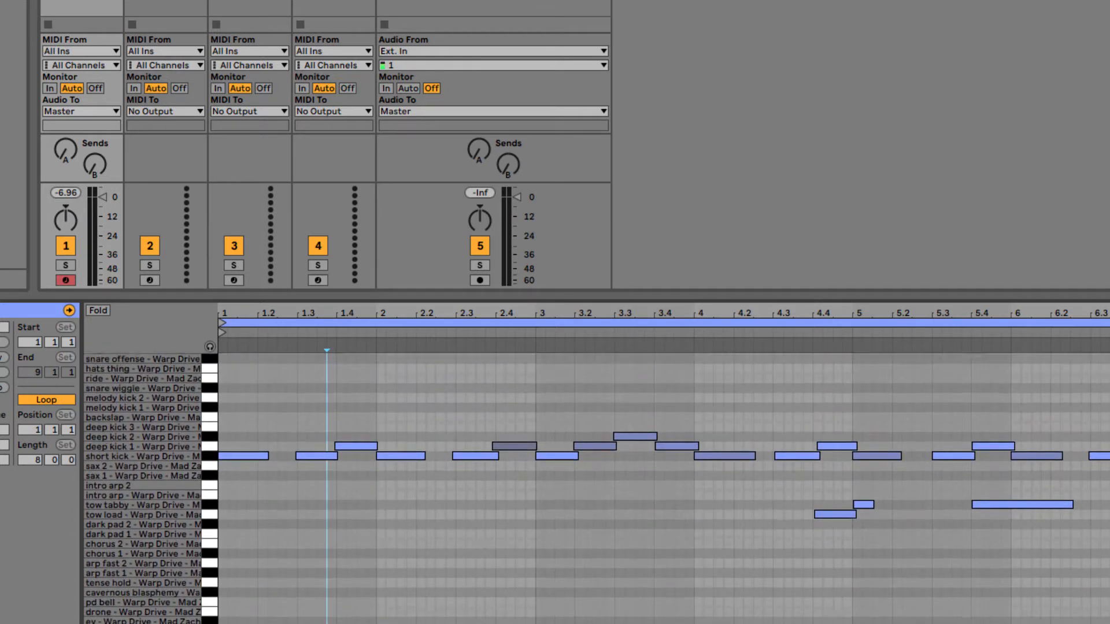
pyautogui.scroll(5, 166, 618)
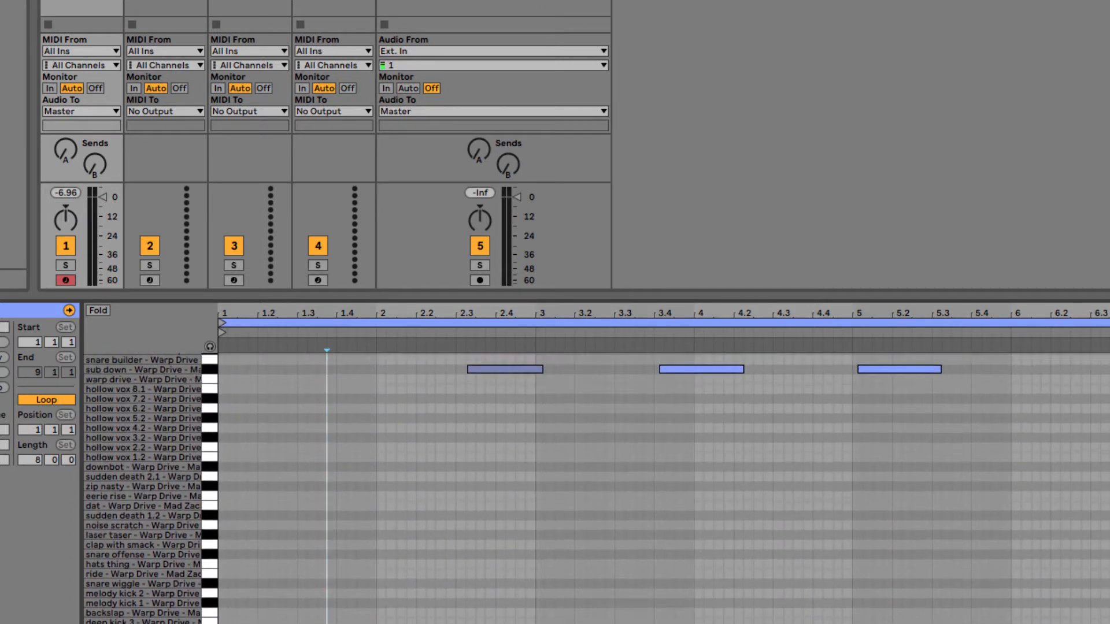
pyautogui.click(100, 311)
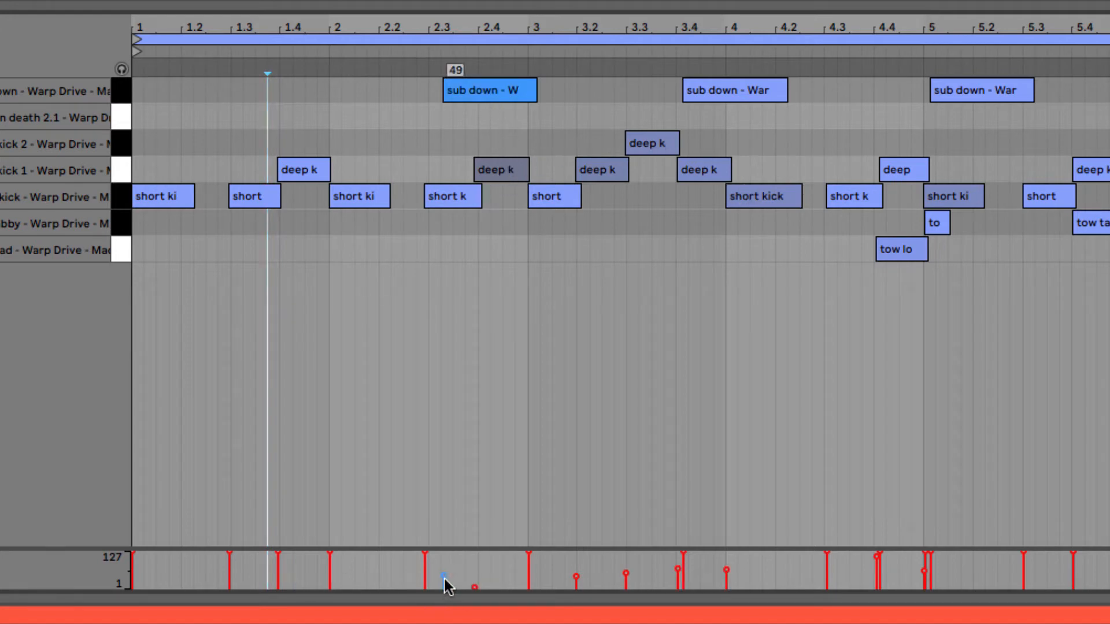
# Slightly raise the velocity of the first sub down note in bar 2 of the clip.
pyautogui.moveTo(444, 578); pyautogui.dragTo(444, 574)
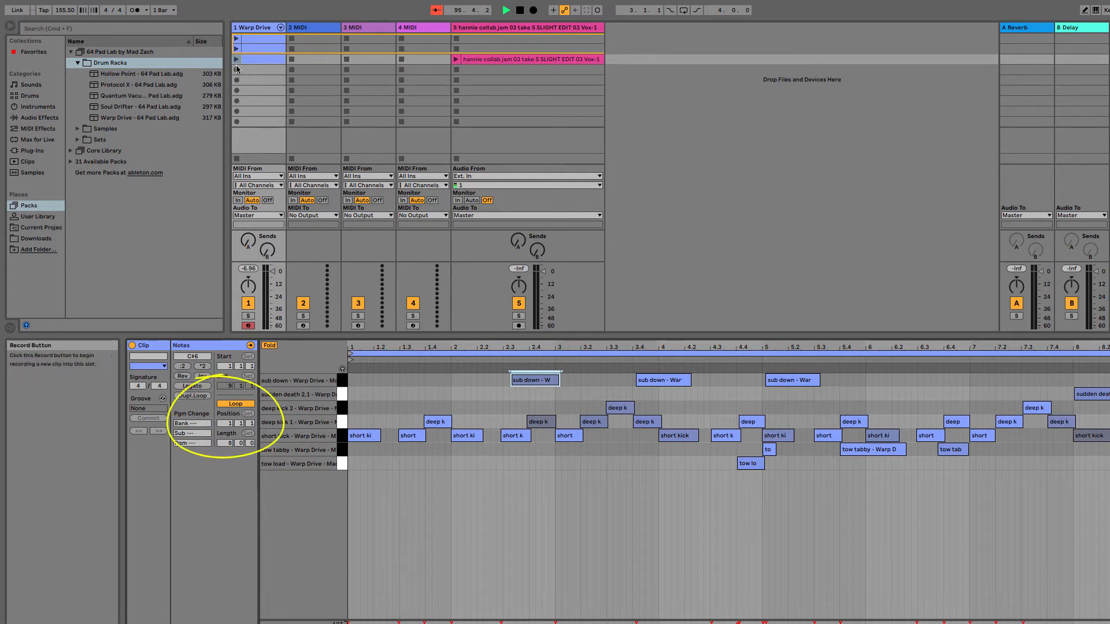
# Play the third Warp Drive clip together with the vocal clip on track 5, and stop both clips and the transport.
pyautogui.click(236, 60)
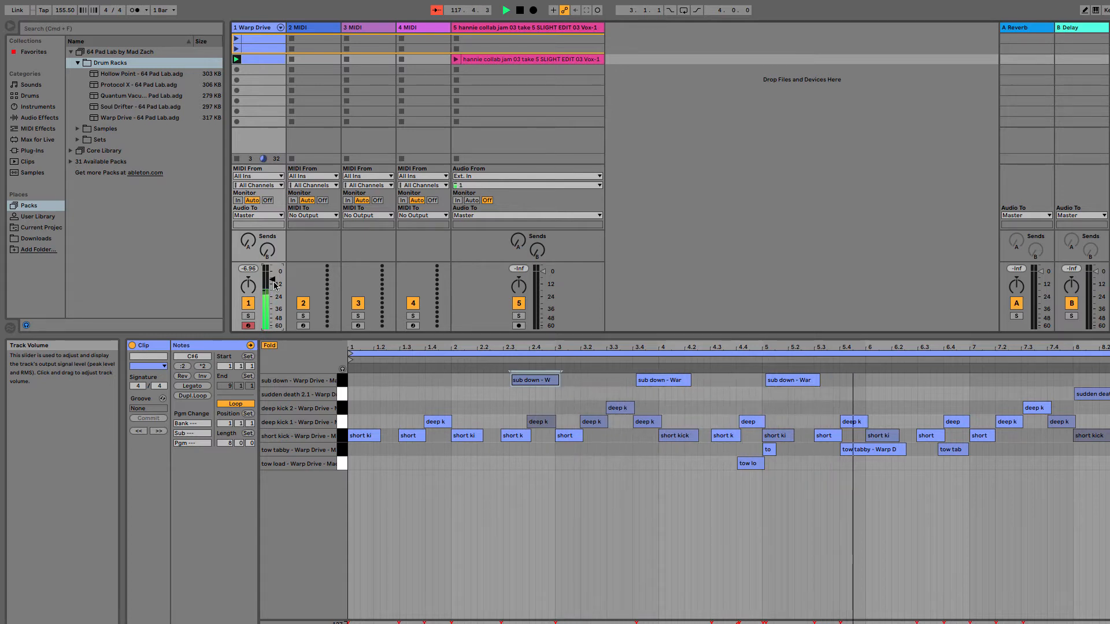
pyautogui.click(459, 61)
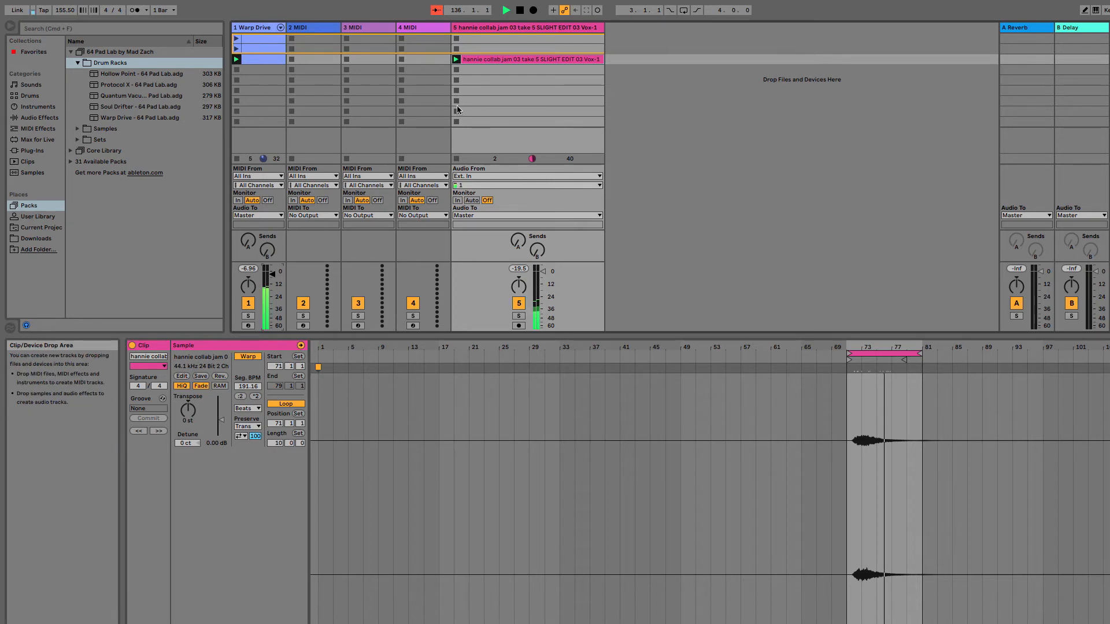
pyautogui.click(456, 160)
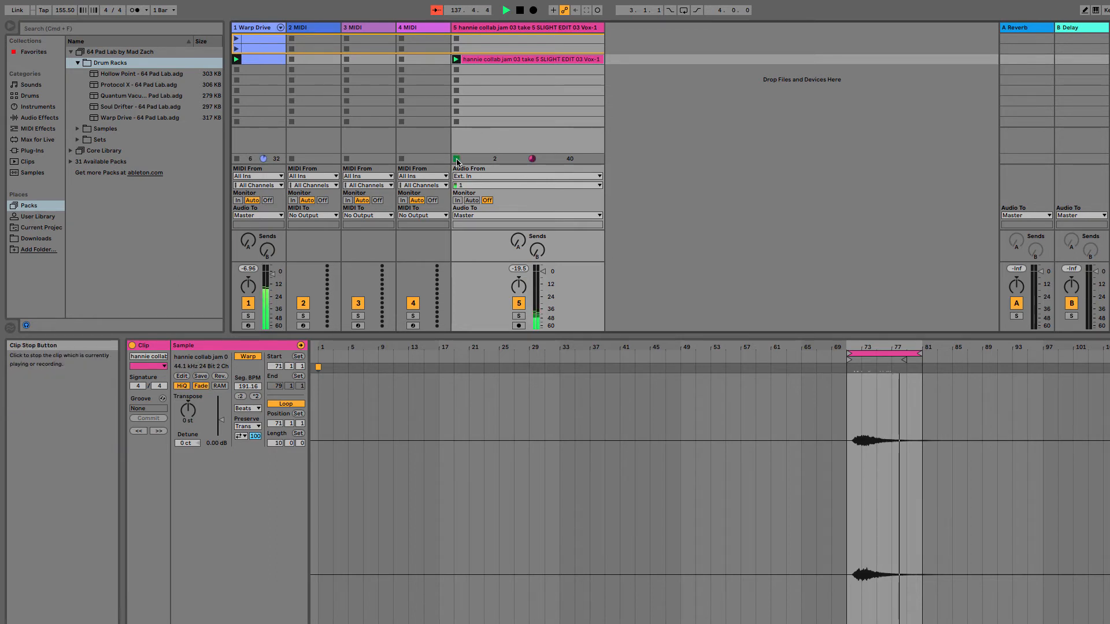
pyautogui.click(238, 160)
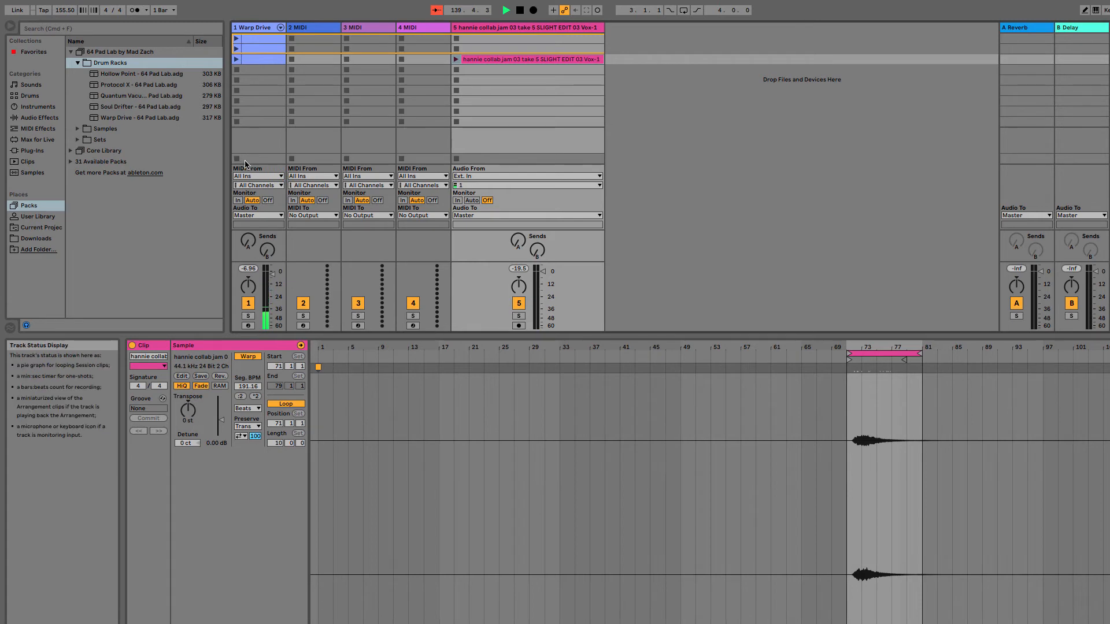
pyautogui.doubleClick(519, 11)
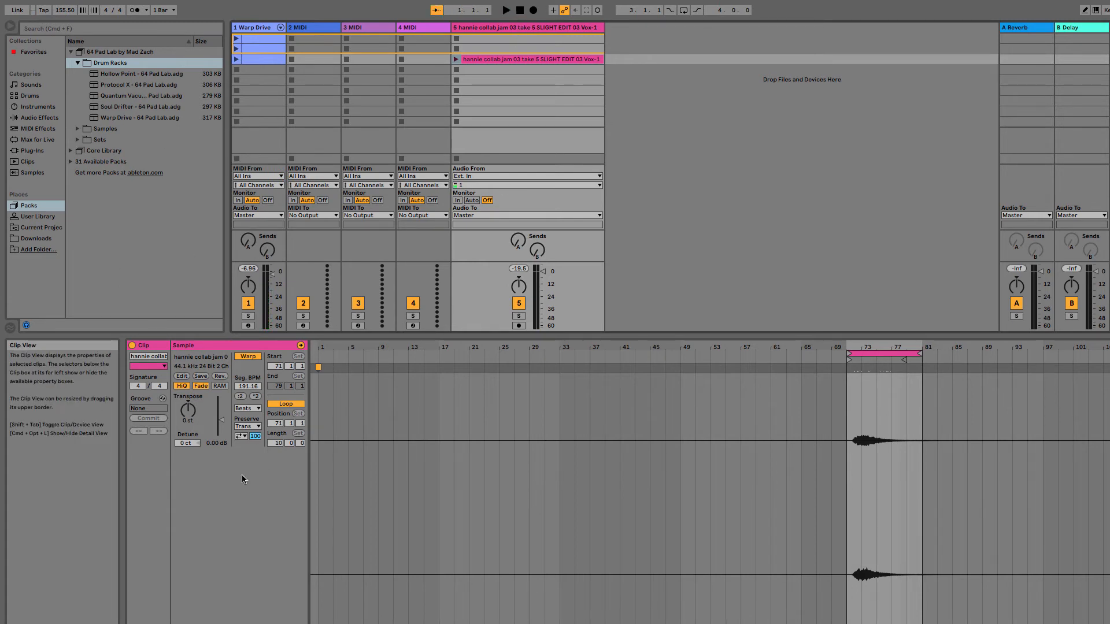
# Show the third Warp Drive clip's notes and compare the unfolded and folded row views, ending folded.
pyautogui.click(266, 60)
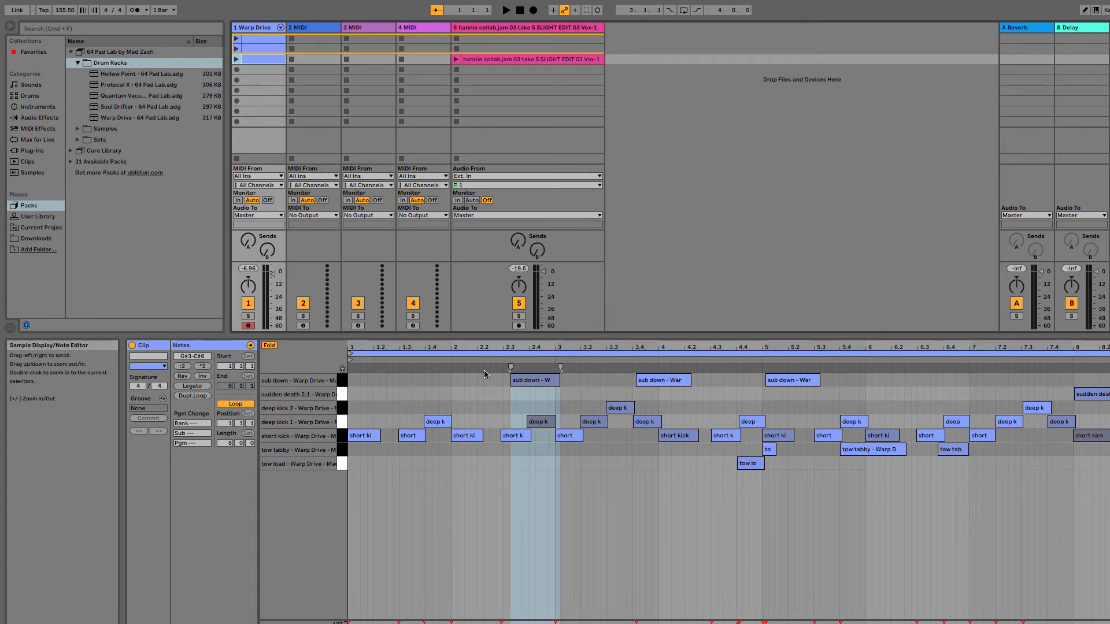
pyautogui.click(269, 346)
pyautogui.click(268, 346)
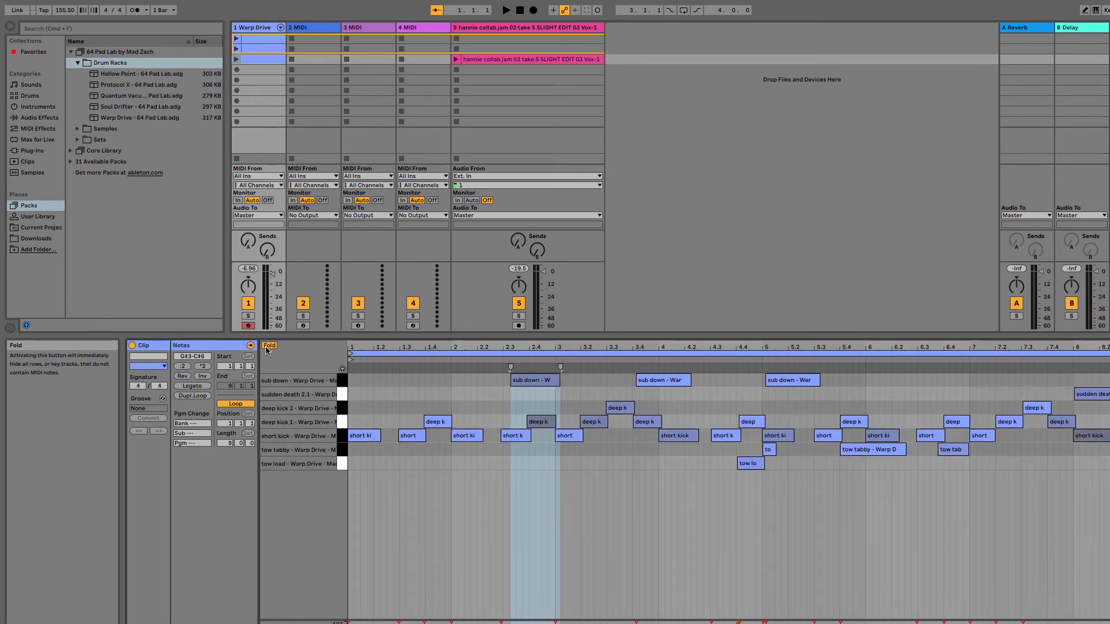
pyautogui.click(269, 346)
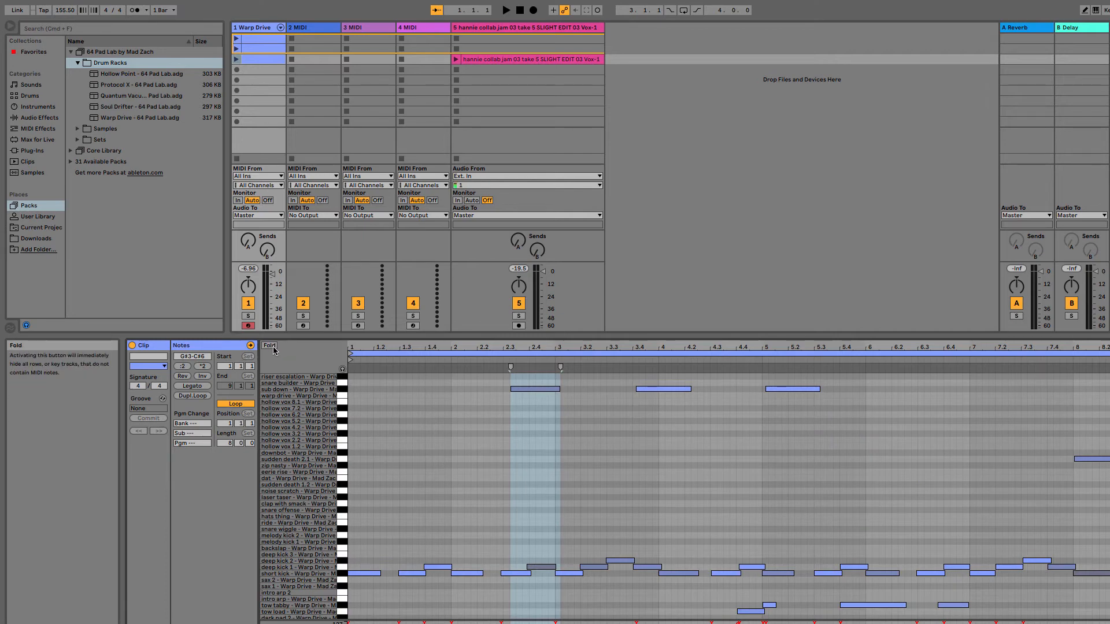
pyautogui.click(275, 350)
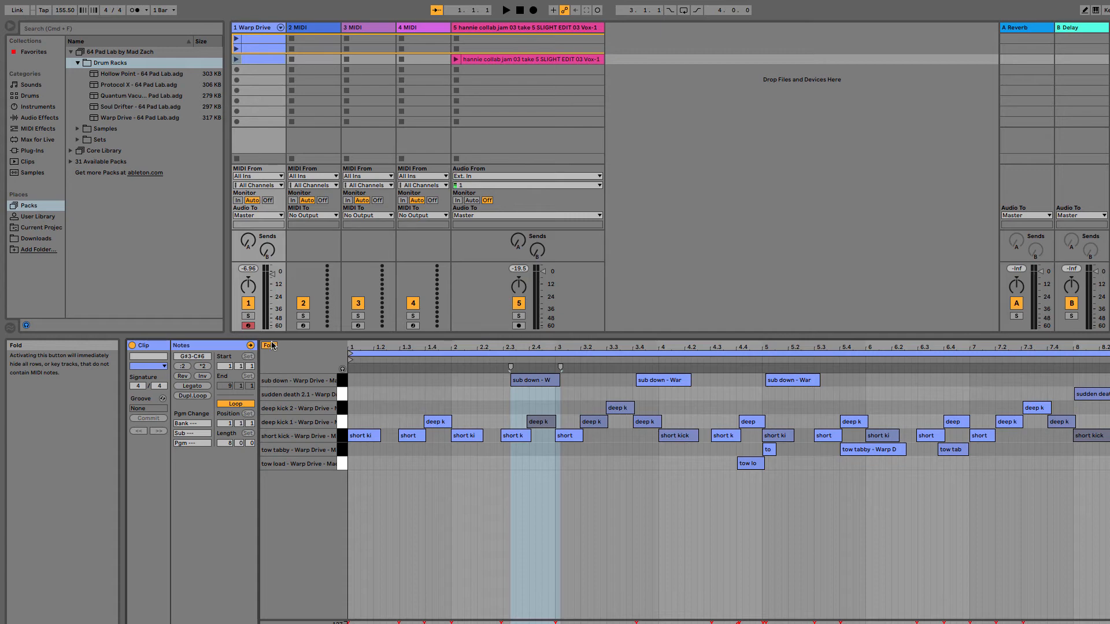
# Start saving the set under a new name: "KEM homework 2 try with", the vocalist's first name and "vox".
pyautogui.moveTo(40, 5)
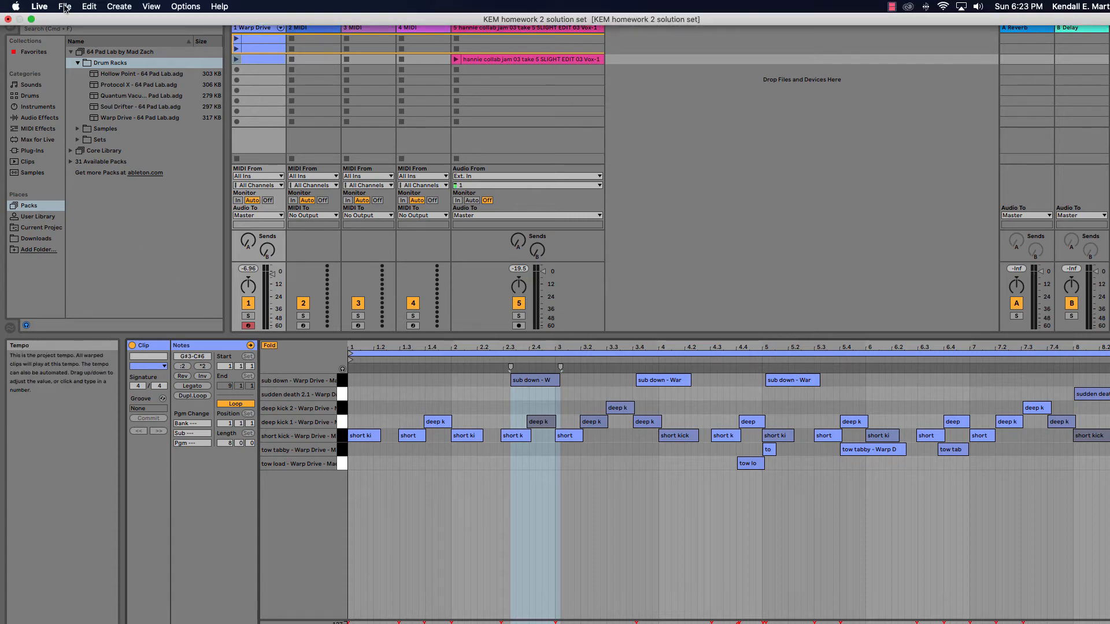
pyautogui.click(65, 7)
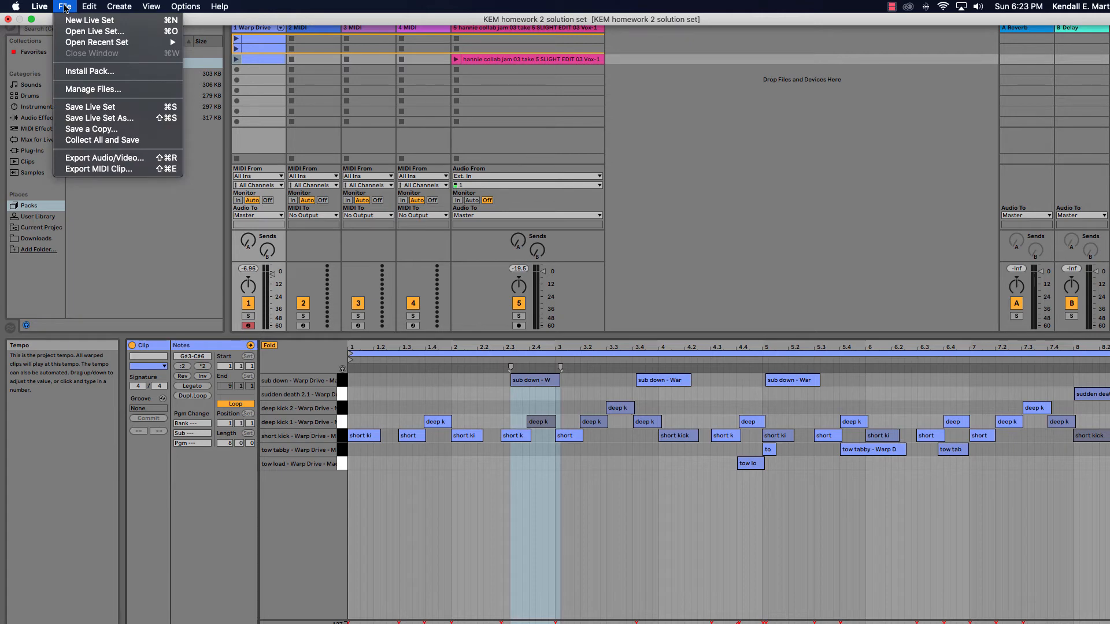
pyautogui.click(117, 120)
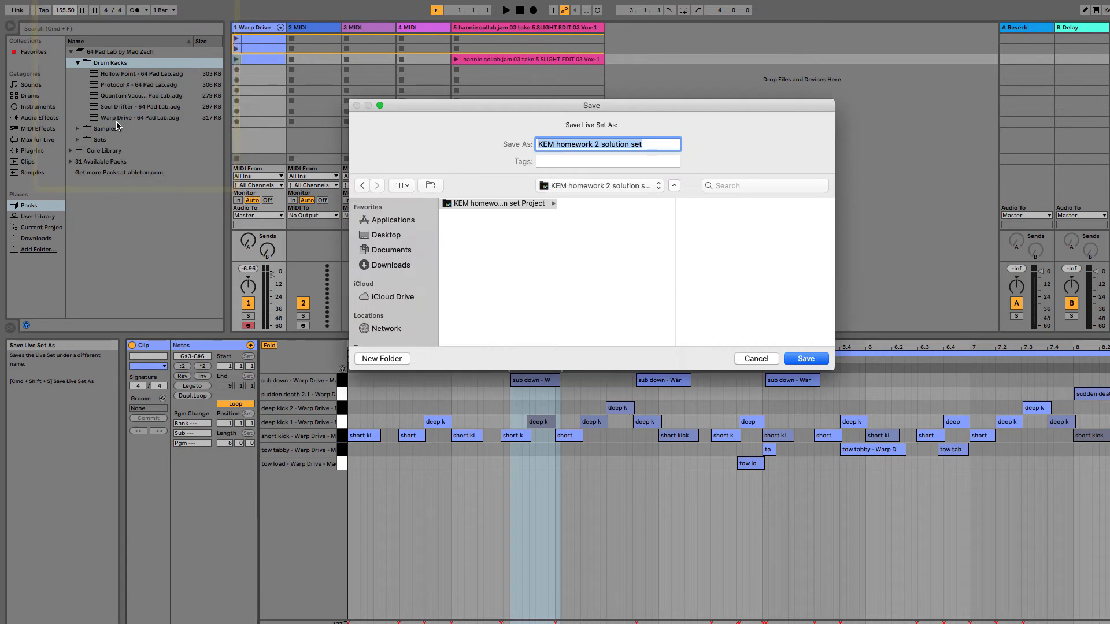
pyautogui.click(644, 145)
pyautogui.moveTo(636, 146); pyautogui.dragTo(602, 148)
pyautogui.write('try ')
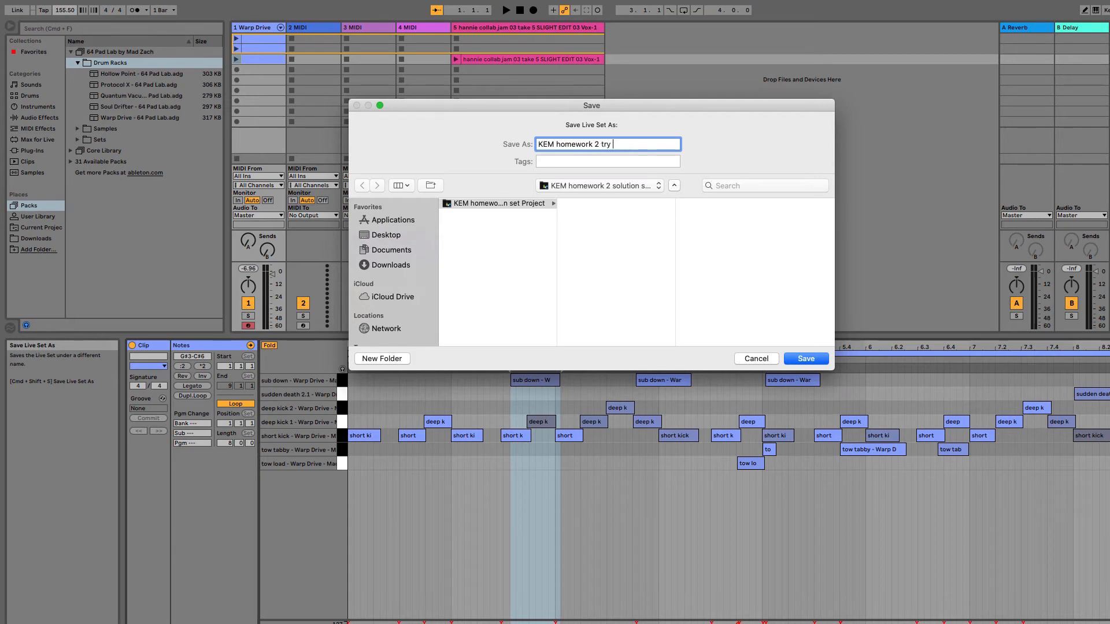
pyautogui.write('with hannah vox')
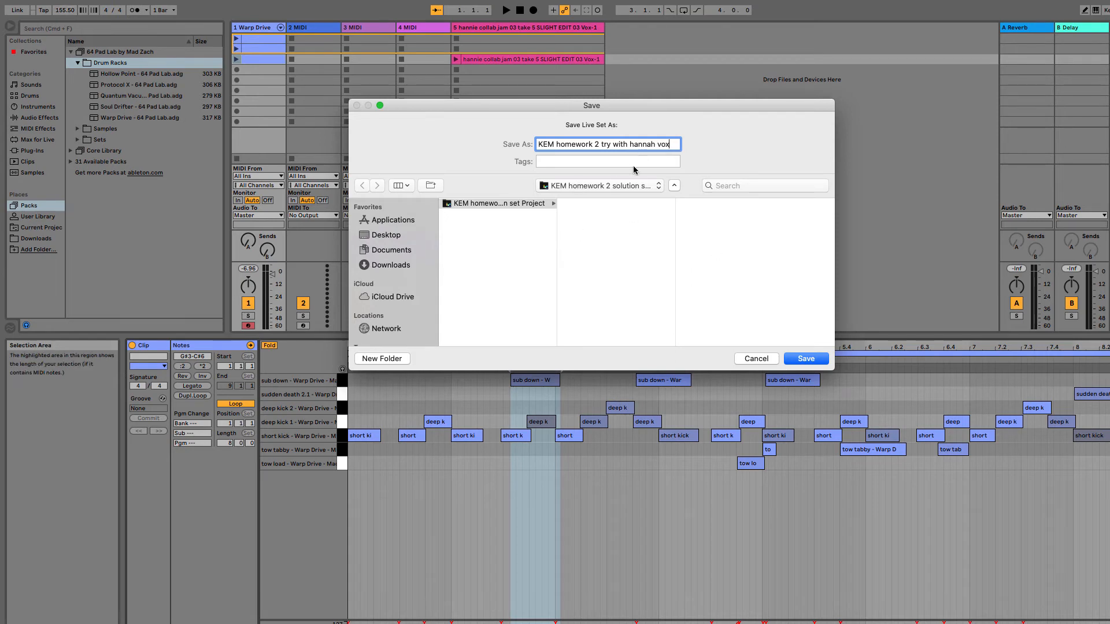
# Choose the cs 137 folder as the destination and save the renamed set there.
pyautogui.click(660, 187)
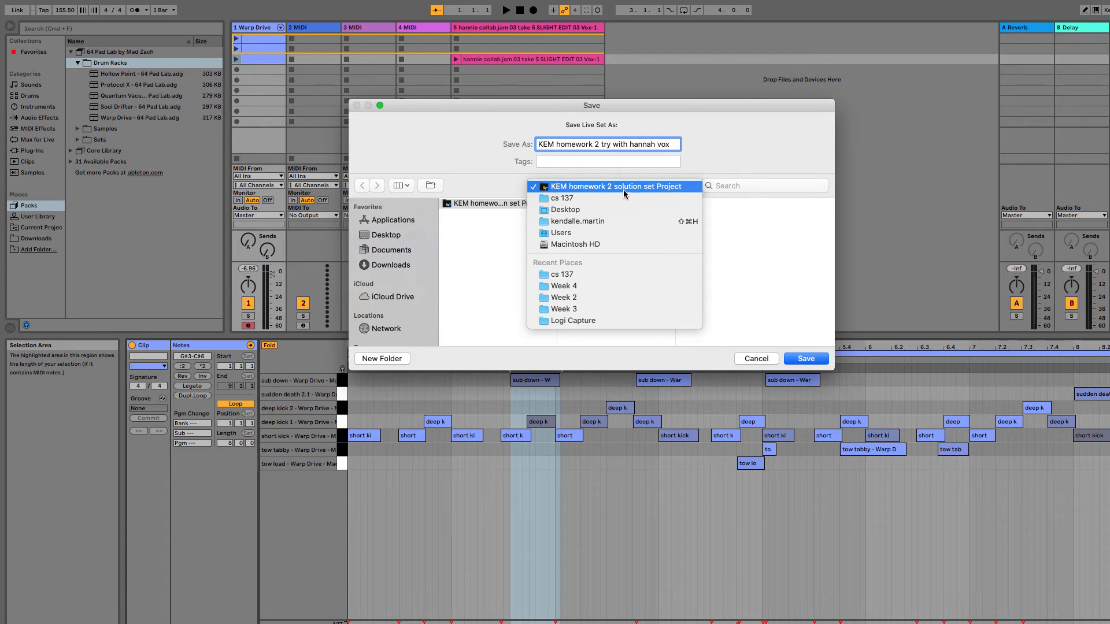
pyautogui.click(564, 200)
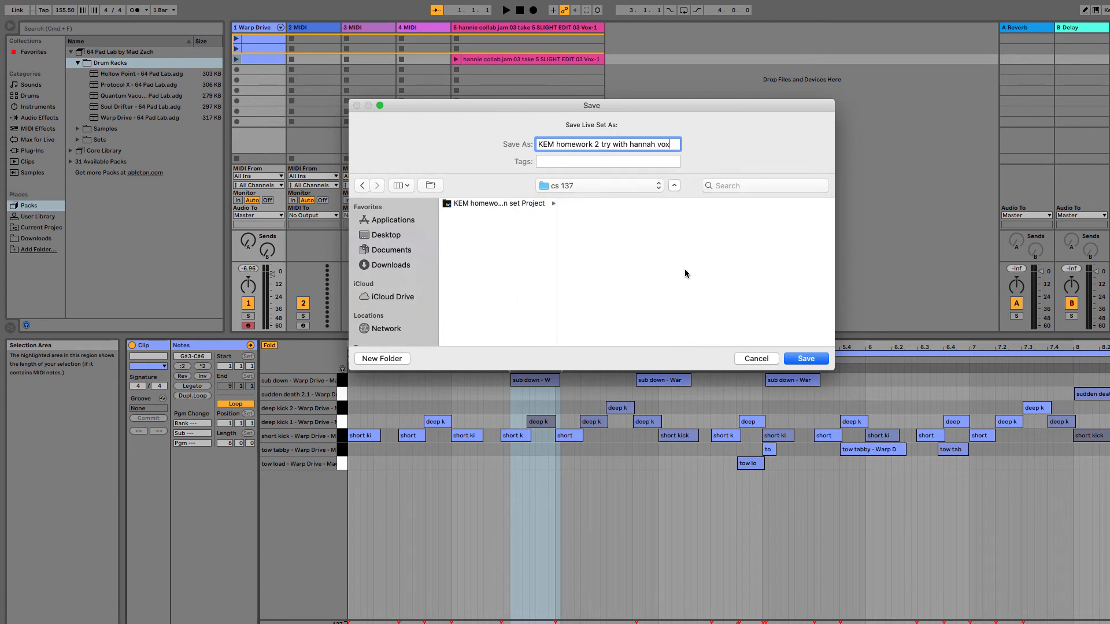
pyautogui.click(807, 360)
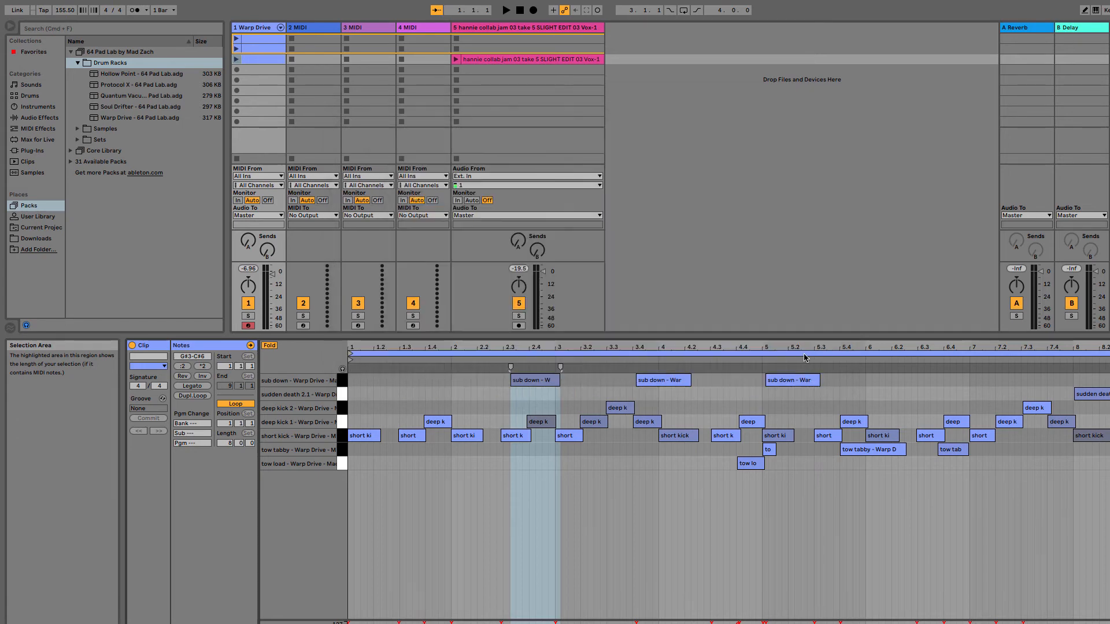
pyautogui.hotkey('ctrl', 'Left')
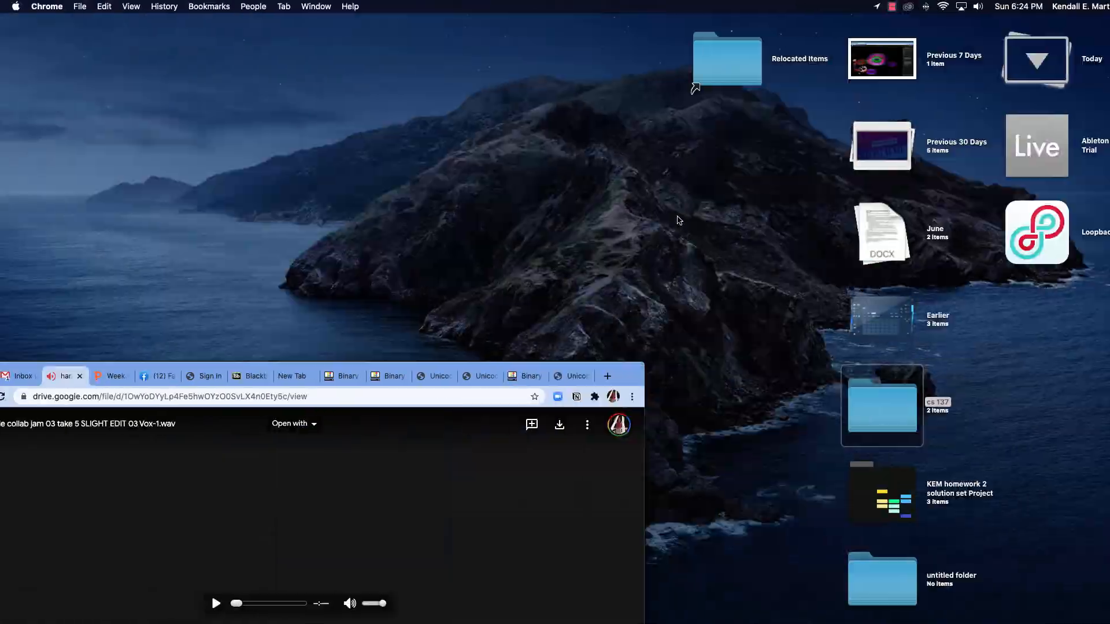
pyautogui.hotkey('ctrl', 'Left')
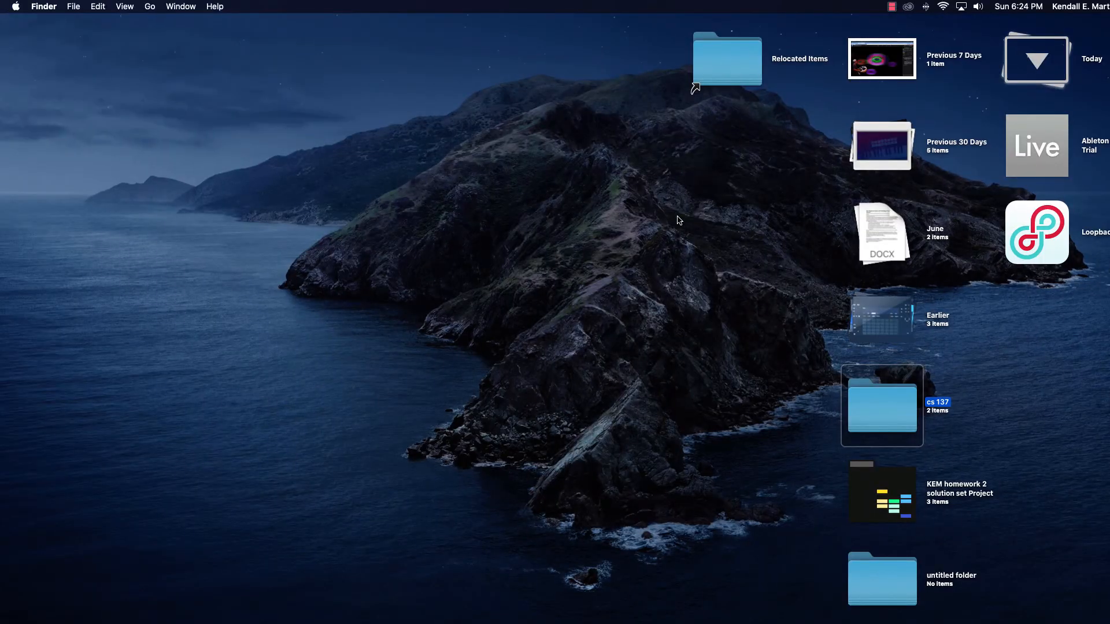
pyautogui.hotkey('ctrl', 'Right')
pyautogui.hotkey('ctrl', 'Right')
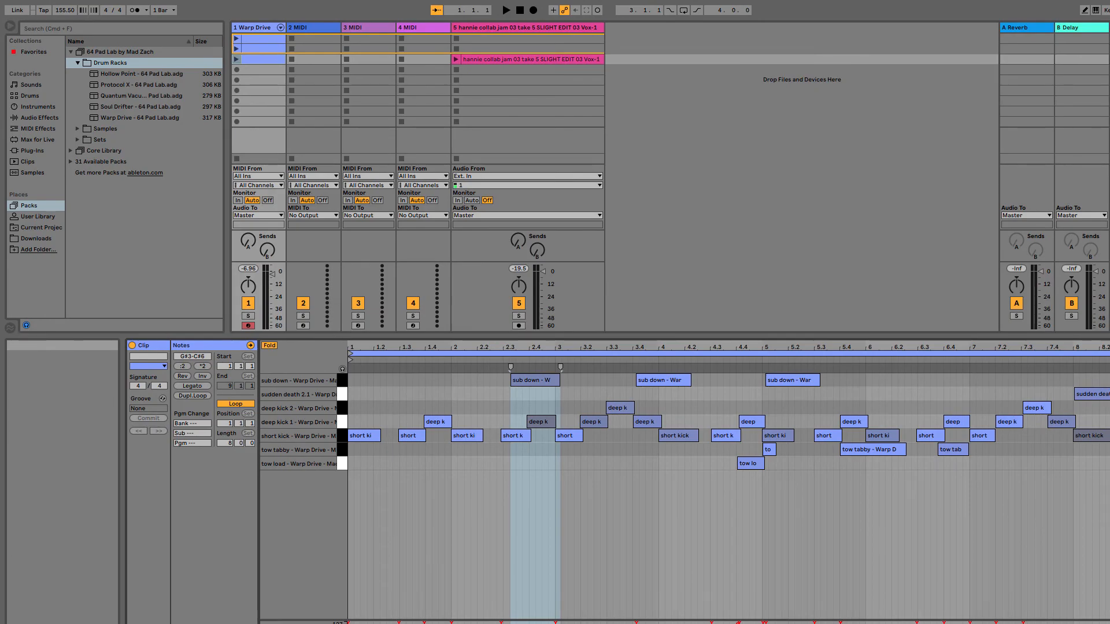
# Switch to Finder and open the newly saved "KEM homework 2 try" project folder inside cs 137 on the Desktop.
pyautogui.hotkey('ctrl', 'Right')
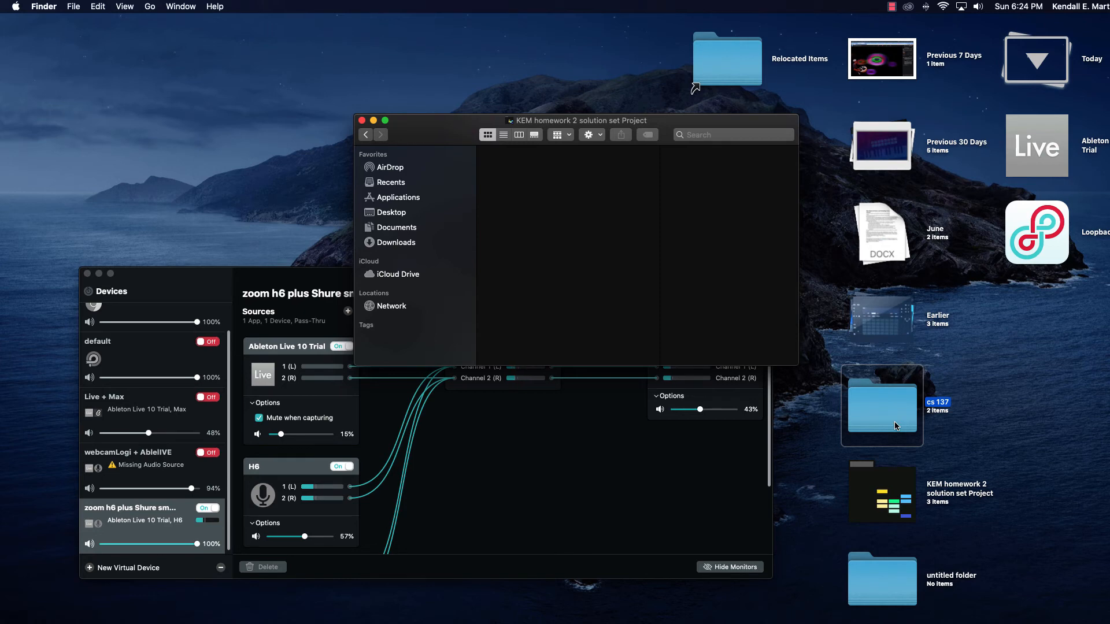
pyautogui.click(383, 214)
pyautogui.click(384, 214)
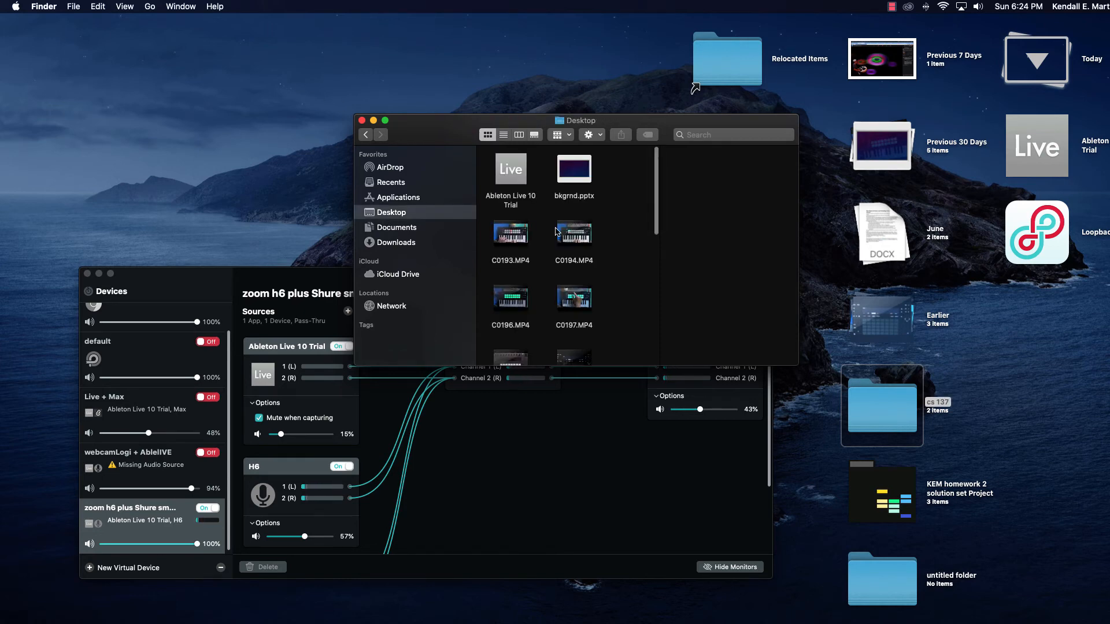
pyautogui.scroll(-5, 555, 231)
pyautogui.scroll(-3, 556, 231)
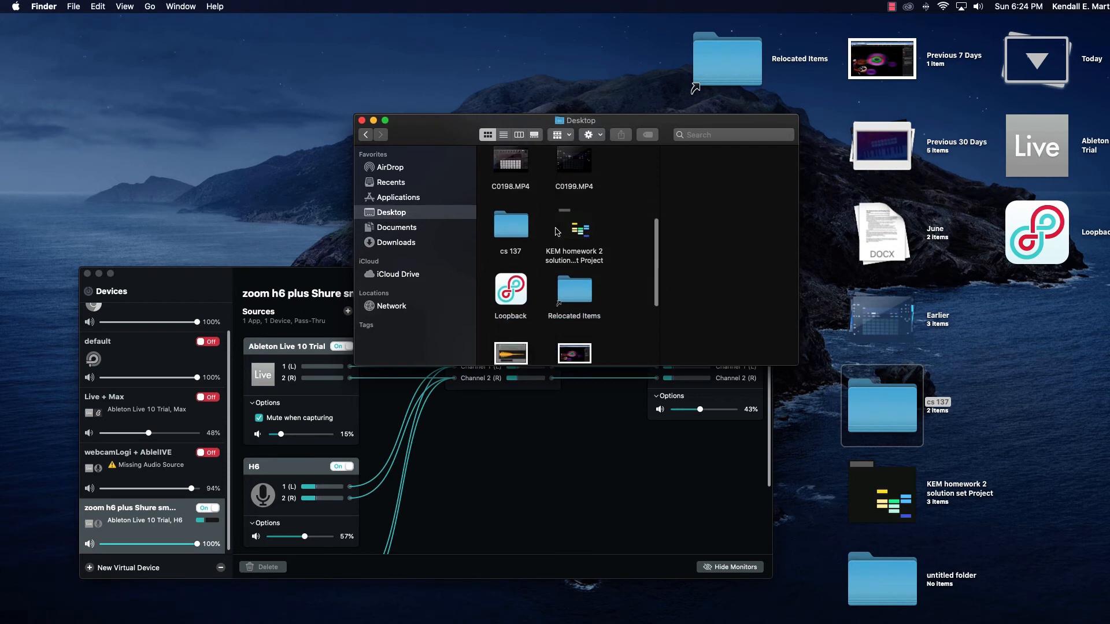
pyautogui.doubleClick(511, 229)
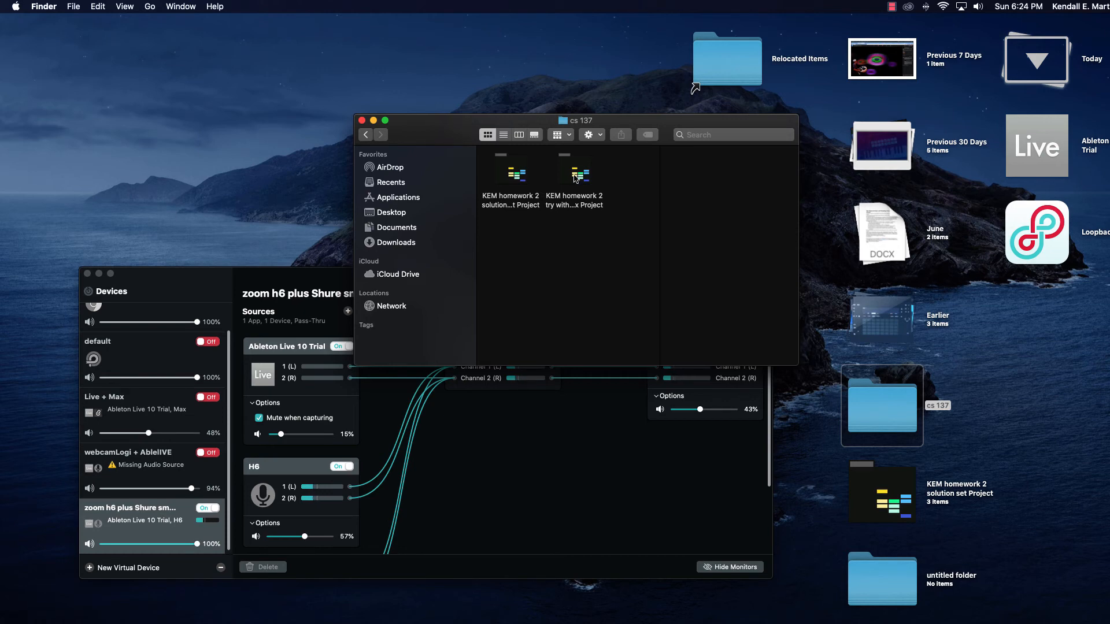
pyautogui.doubleClick(575, 177)
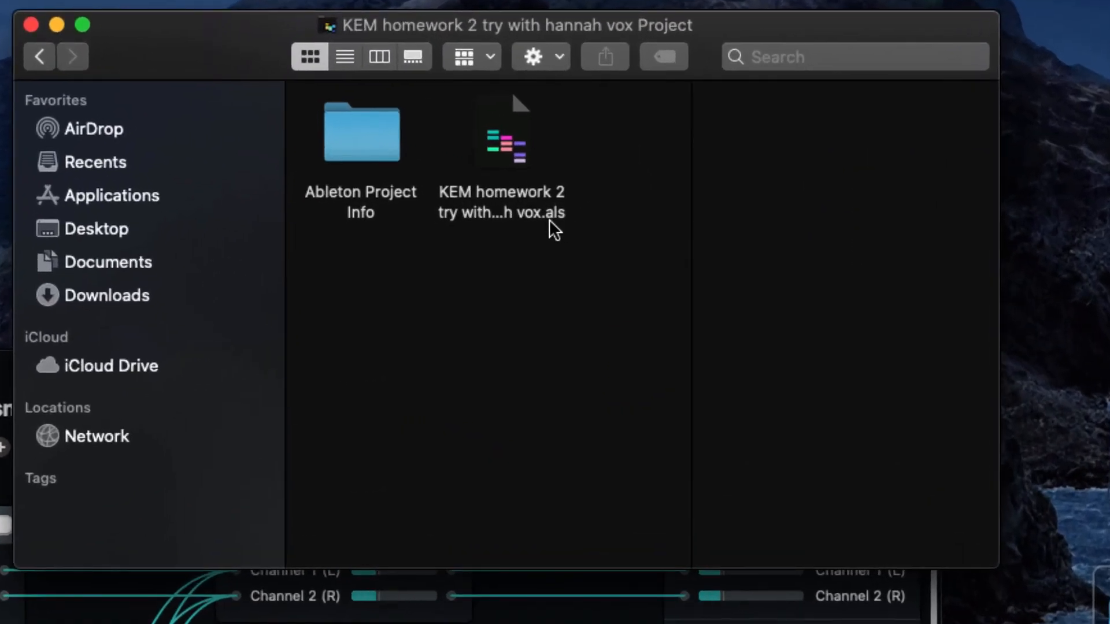
# Inspect the saved project folder in list, column and gallery views, tracing its path from cs 137 and selecting its .als set file.
pyautogui.click(346, 58)
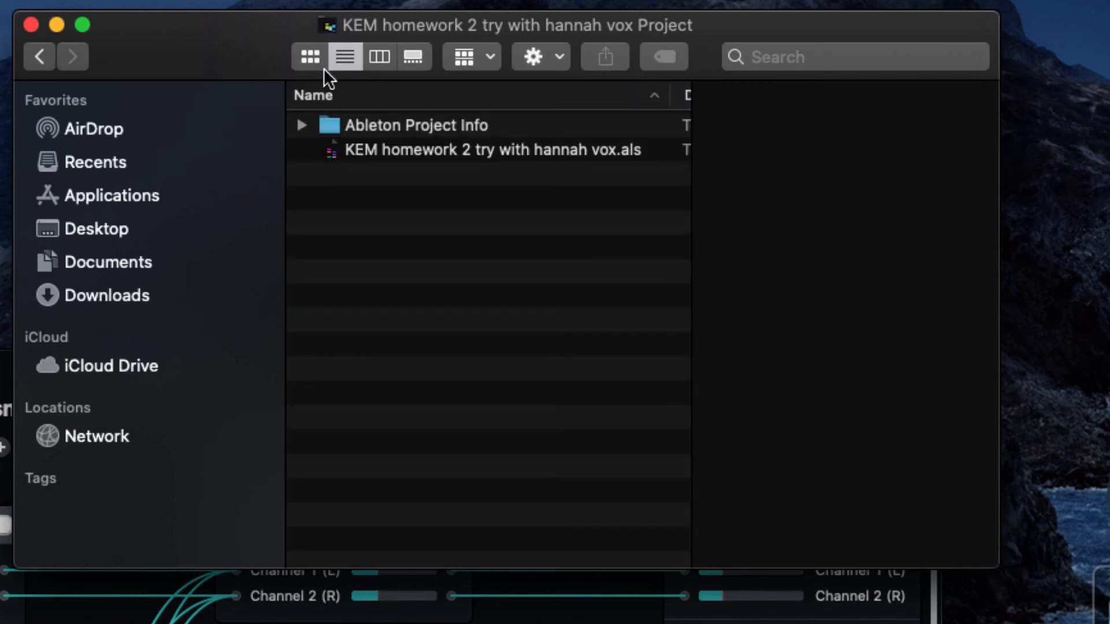
pyautogui.click(380, 56)
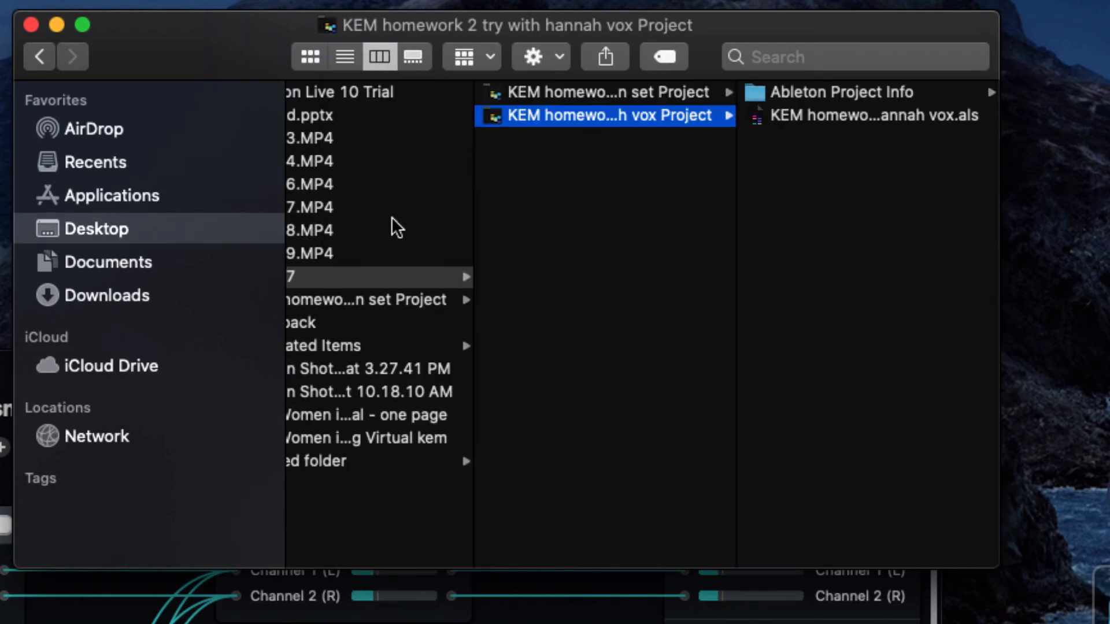
pyautogui.hscroll(-2, 526, 217)
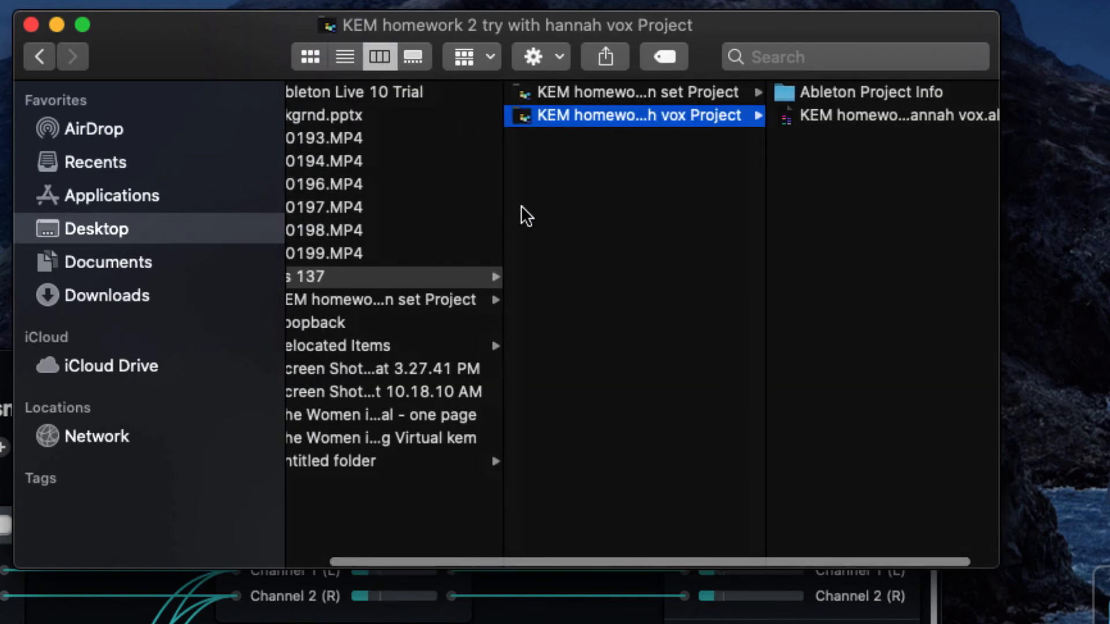
pyautogui.hscroll(-2, 526, 217)
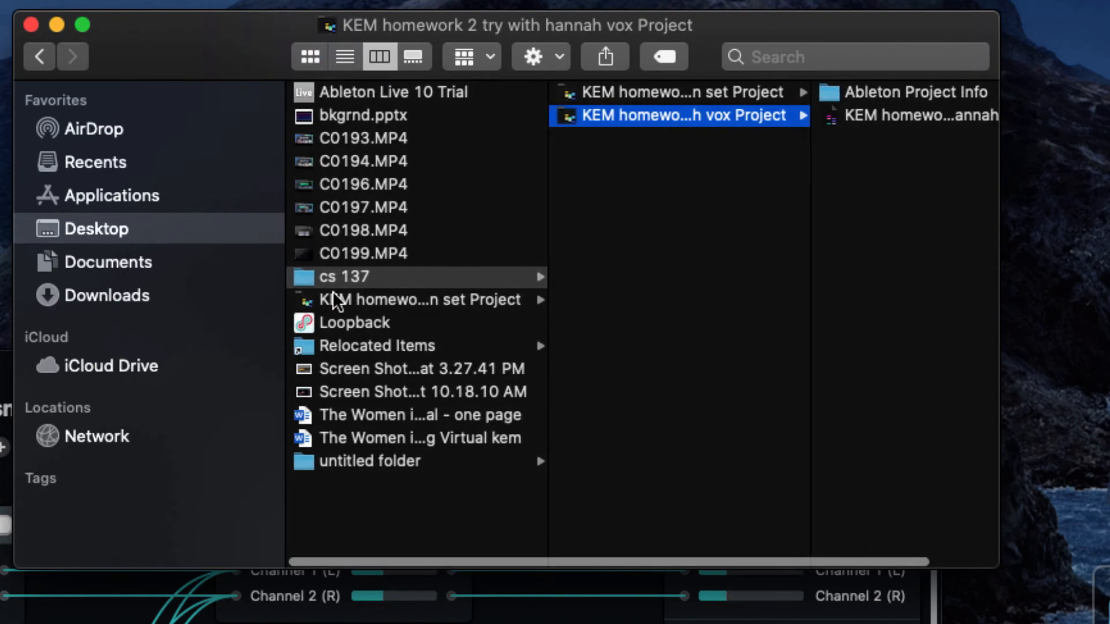
pyautogui.hscroll(2, 334, 301)
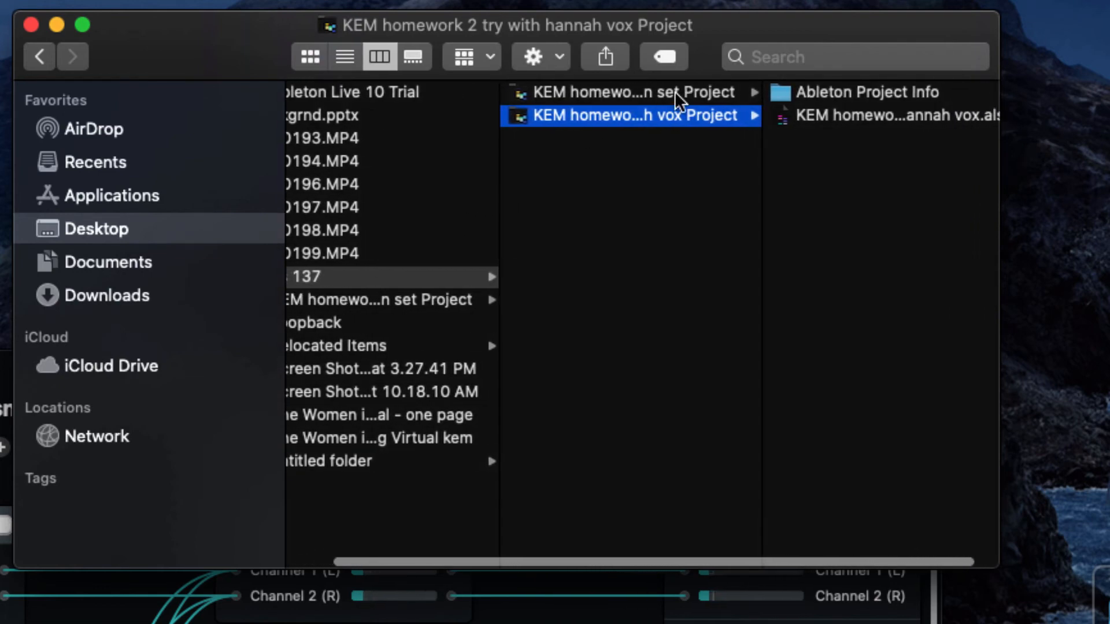
pyautogui.hscroll(2, 642, 150)
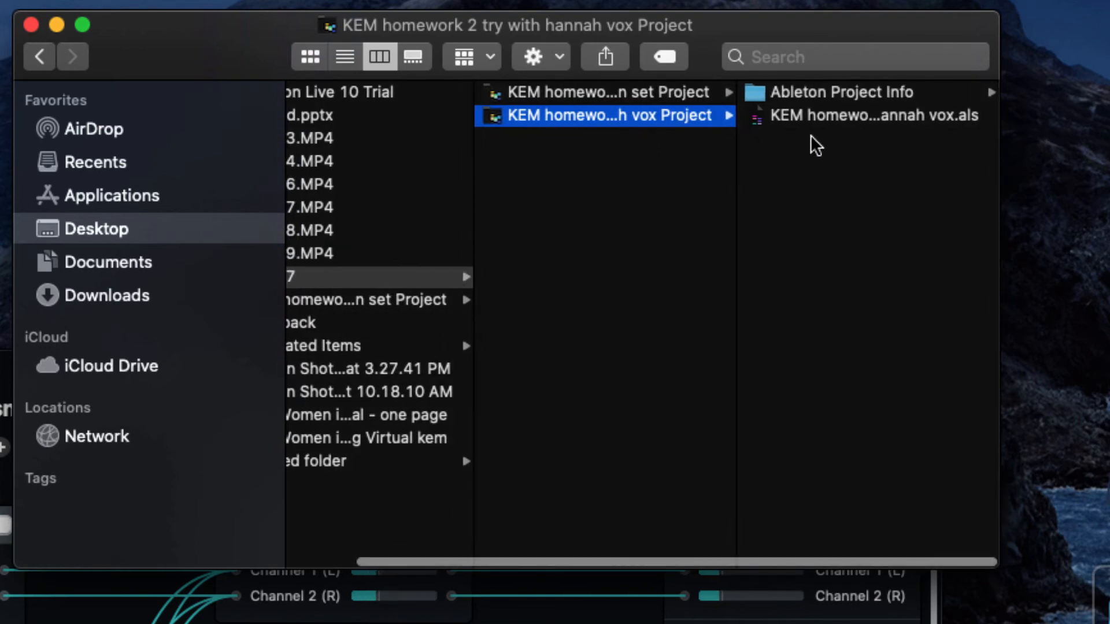
pyautogui.click(414, 63)
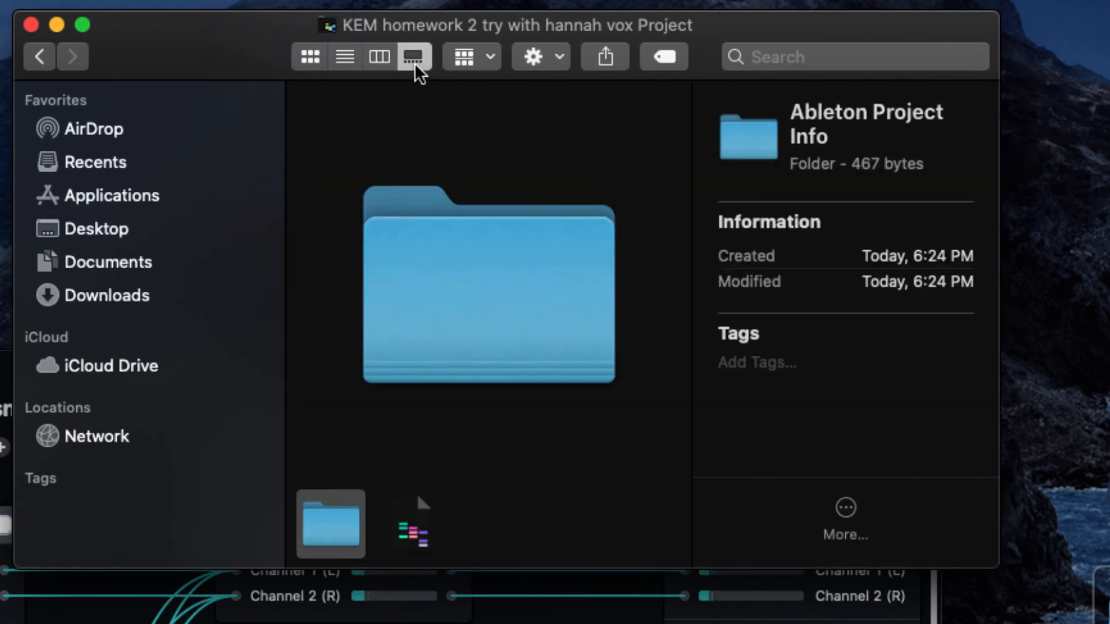
pyautogui.click(413, 554)
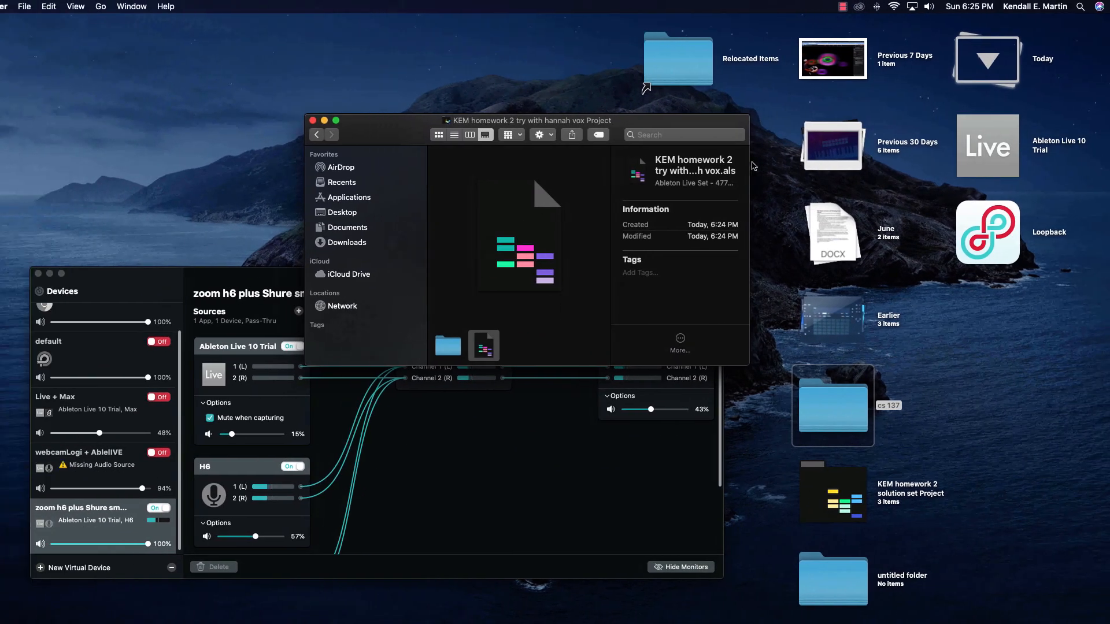
# Switch back to Ableton Live and review the media file options of Collect All and Save, leaving without collecting the files.
pyautogui.hotkey('ctrl', 'Left')
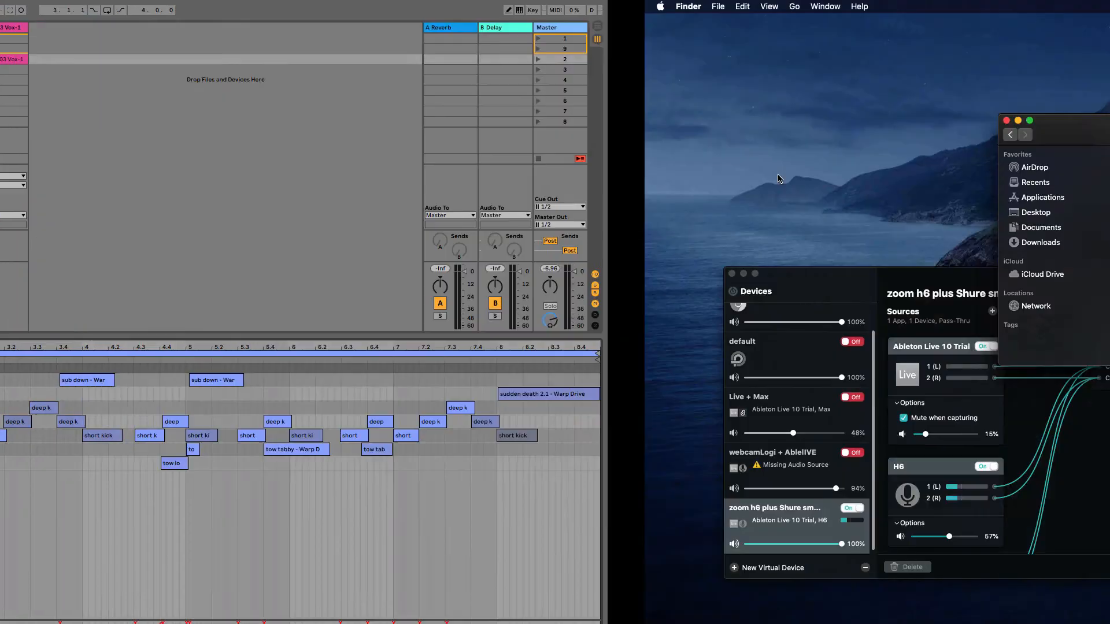
pyautogui.moveTo(184, 2)
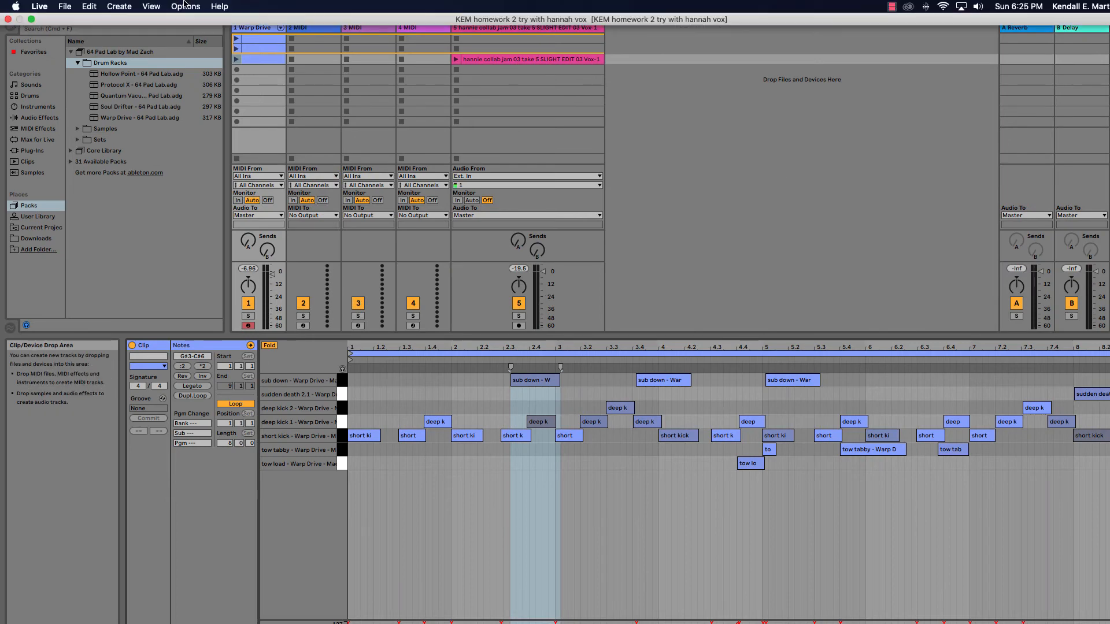
pyautogui.click(64, 6)
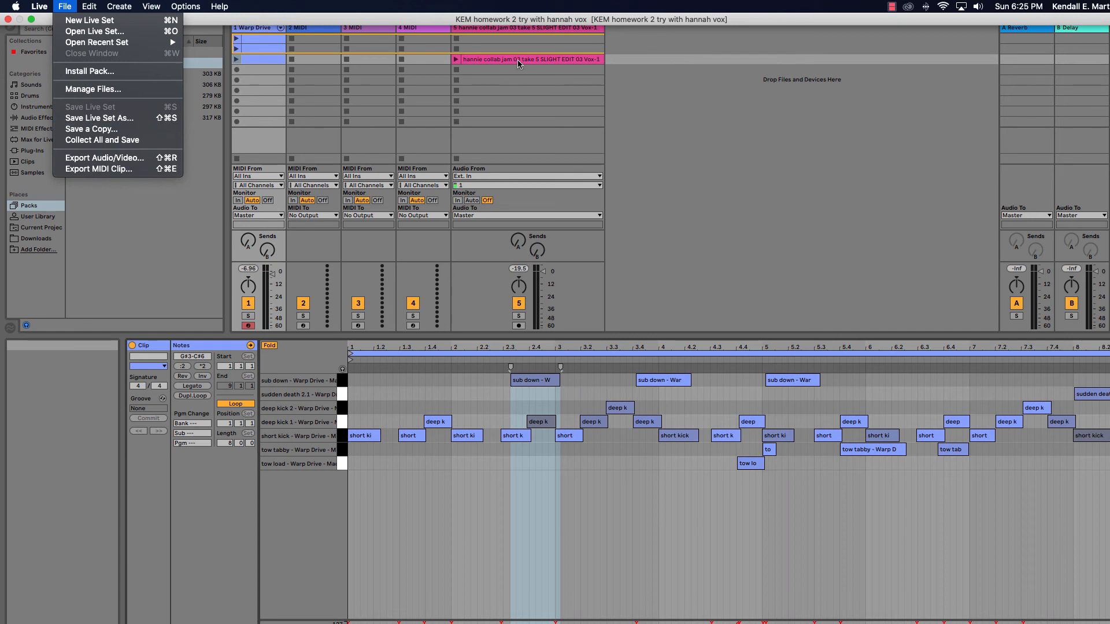
pyautogui.click(105, 140)
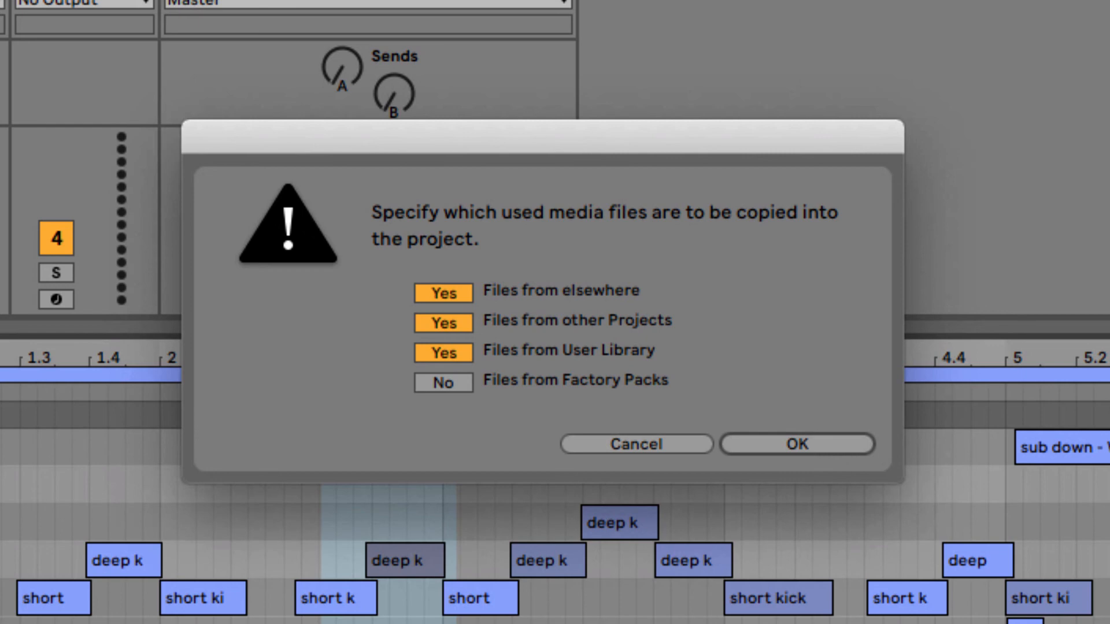
pyautogui.click(675, 447)
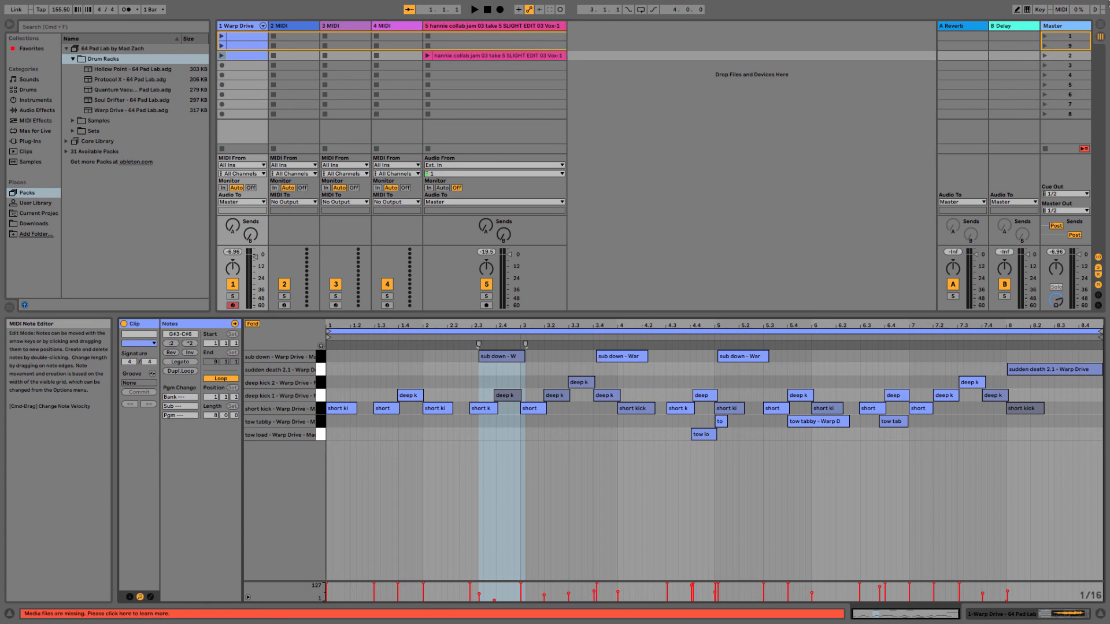
pyautogui.moveTo(1109, 3)
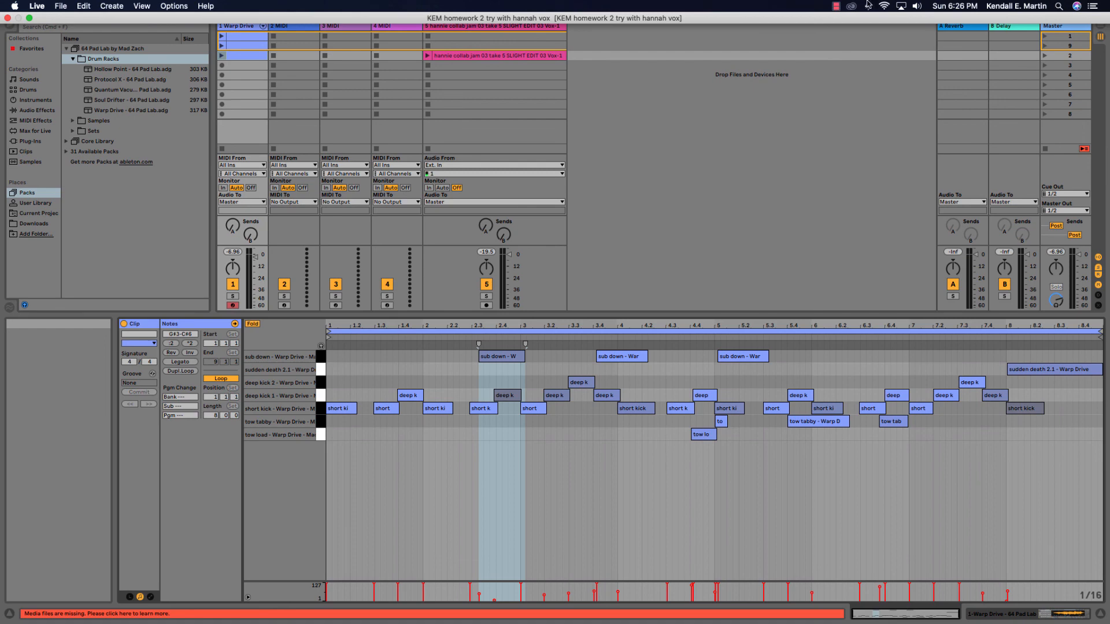
pyautogui.click(837, 6)
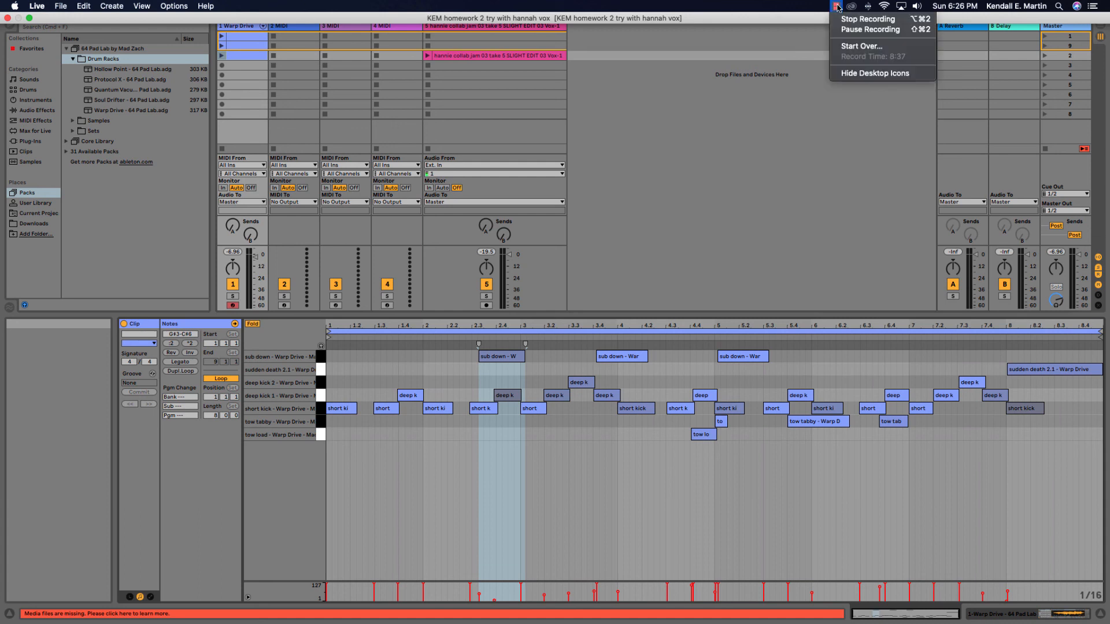